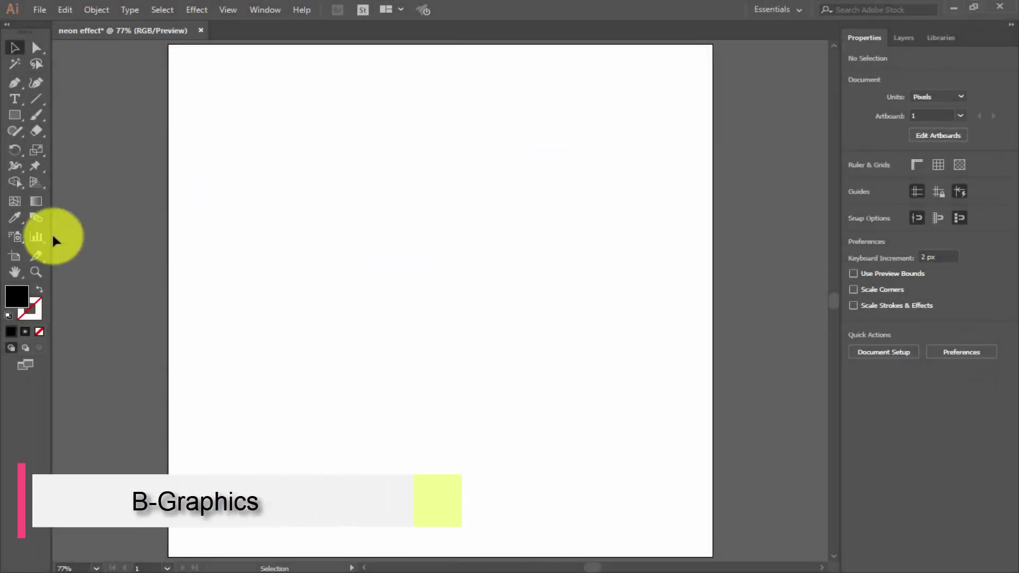
Step: Draw a black rectangle covering the whole 1000 × 1000 px artboard
left_click(18, 118)
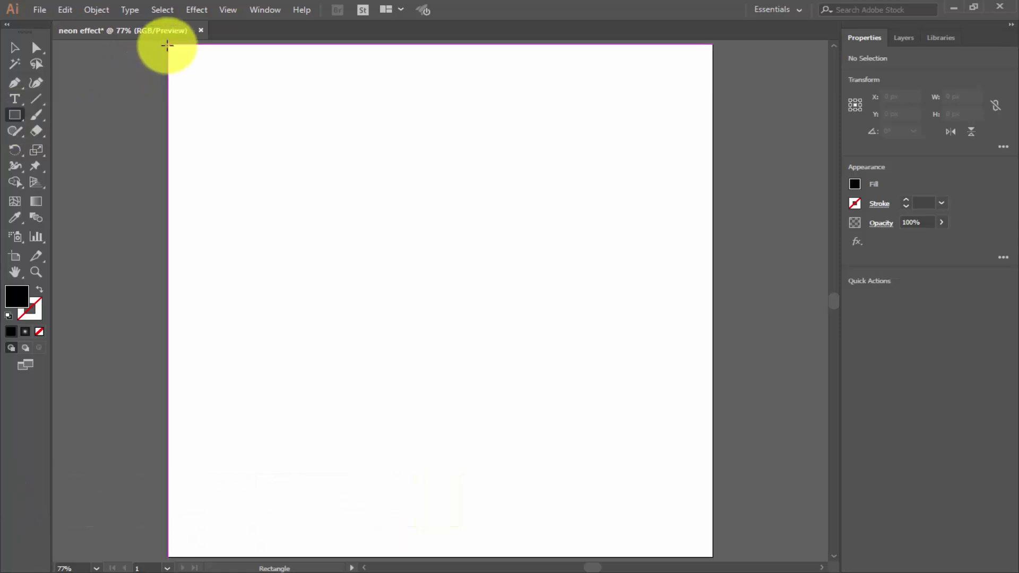
left_click_drag(168, 45, 510, 362)
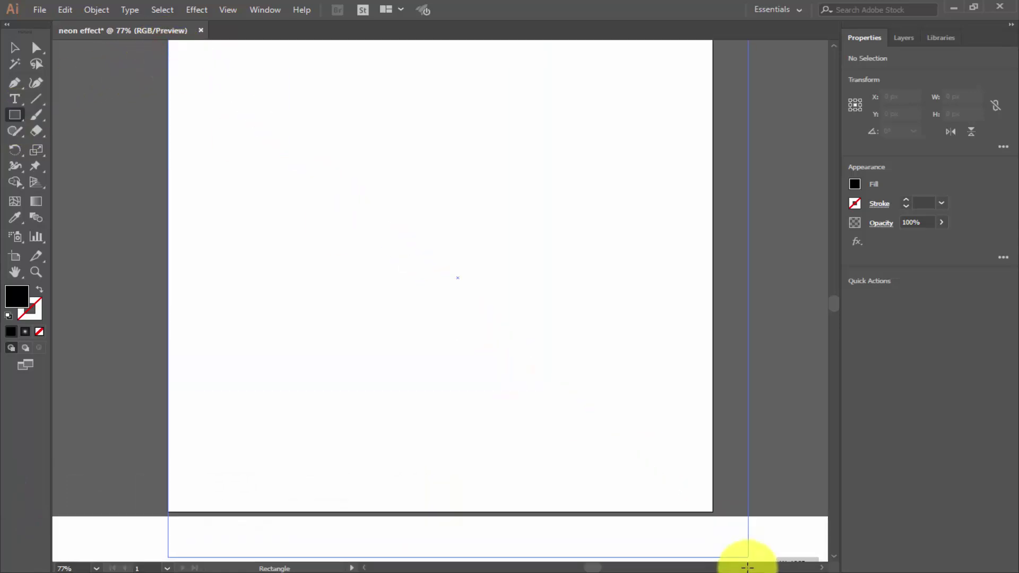
left_click_drag(511, 363, 713, 488)
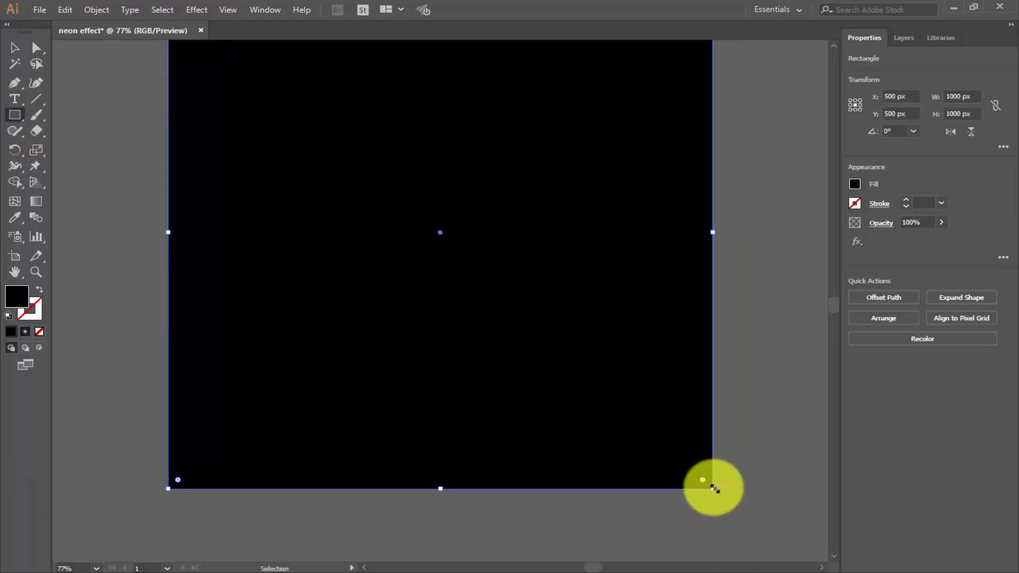
scroll(713, 489, "up", 3)
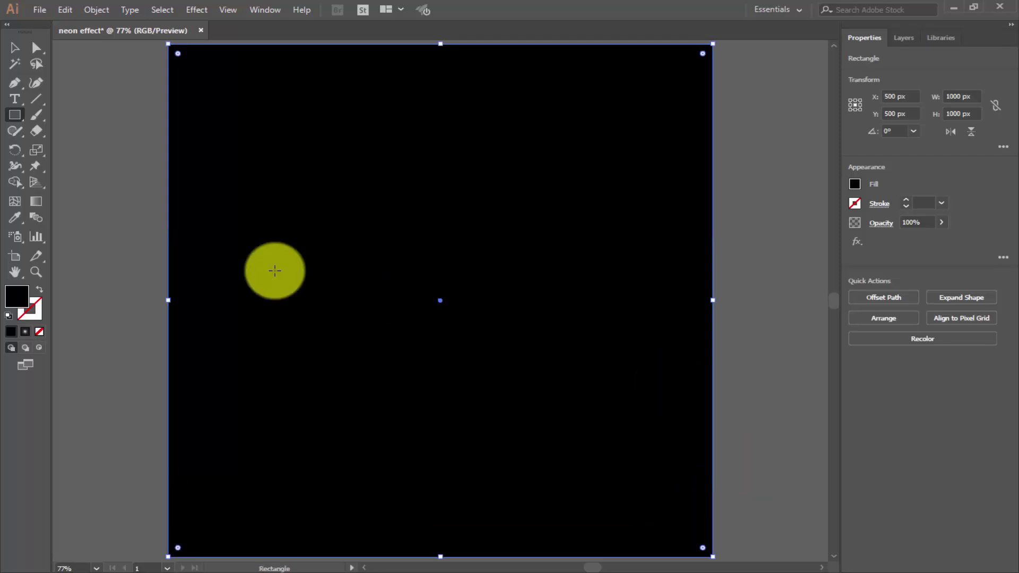
Step: Lock the black background rectangle in place with Object > Lock > Selection
left_click(95, 10)
mouse_move(113, 89)
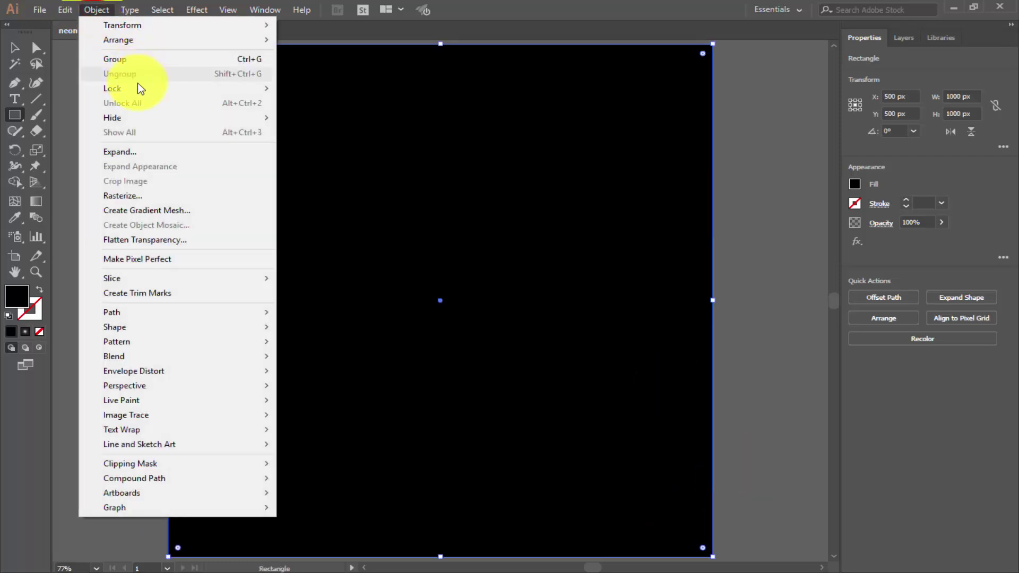
left_click(384, 88)
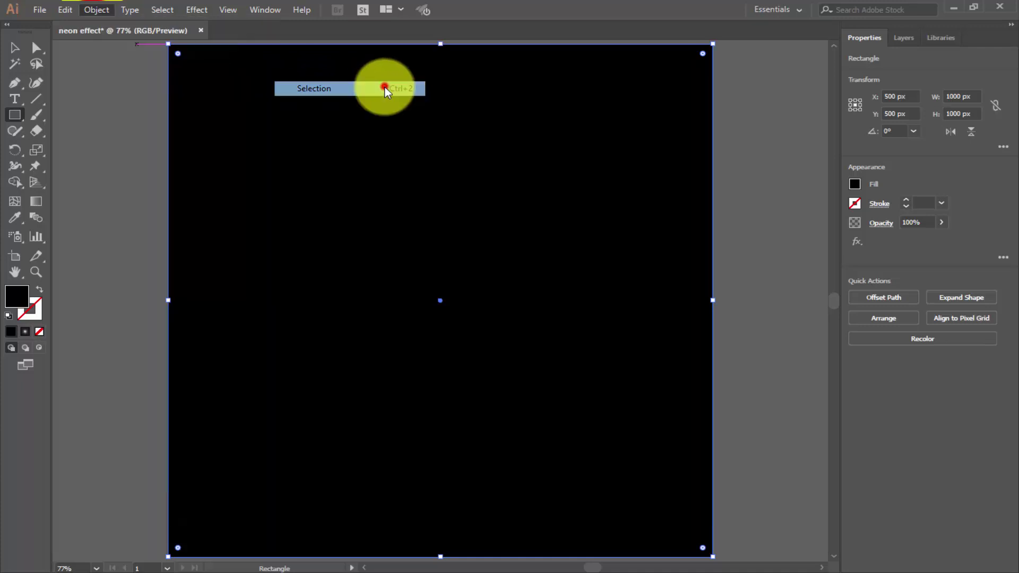
left_click(15, 48)
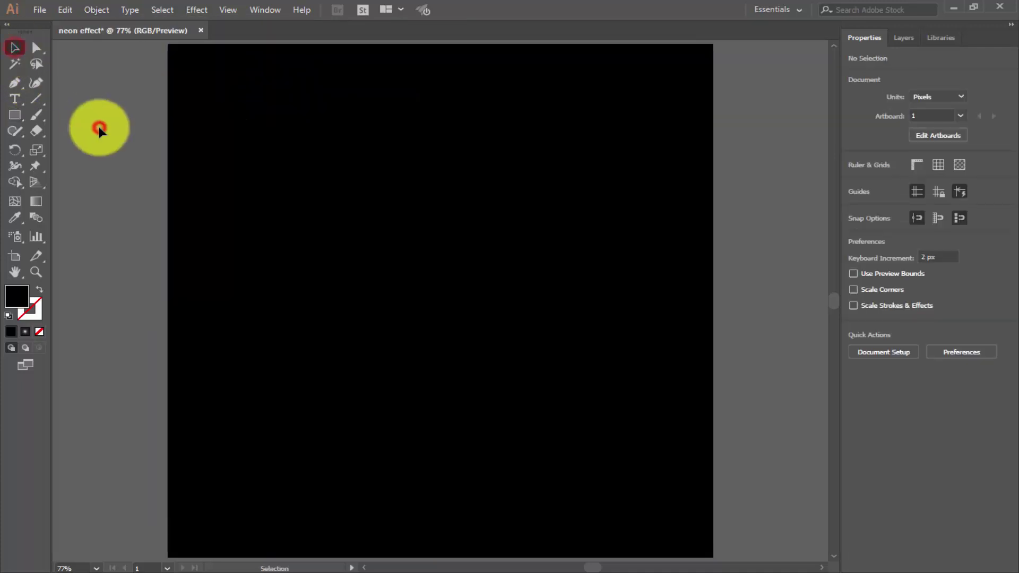
left_click(15, 99)
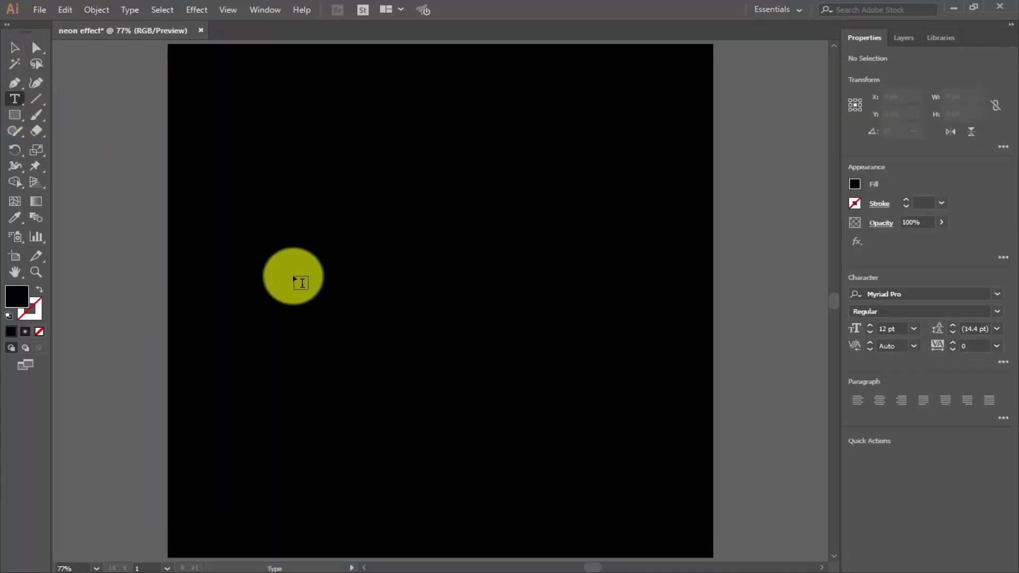
Step: Type 'Lights', scale it to about 170 pt, and move it to the artboard centre
left_click(292, 275)
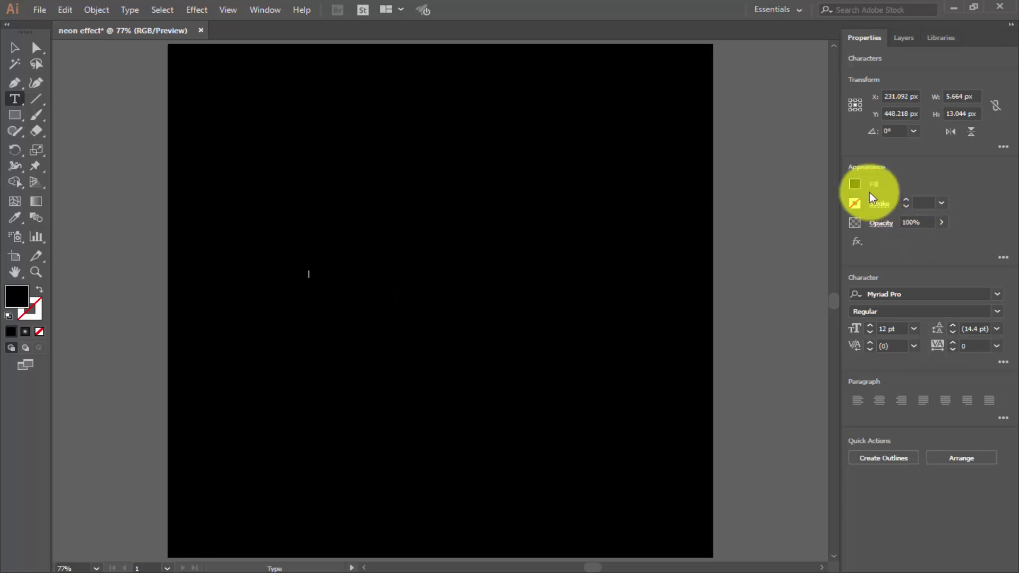
left_click(855, 184)
left_click(961, 220)
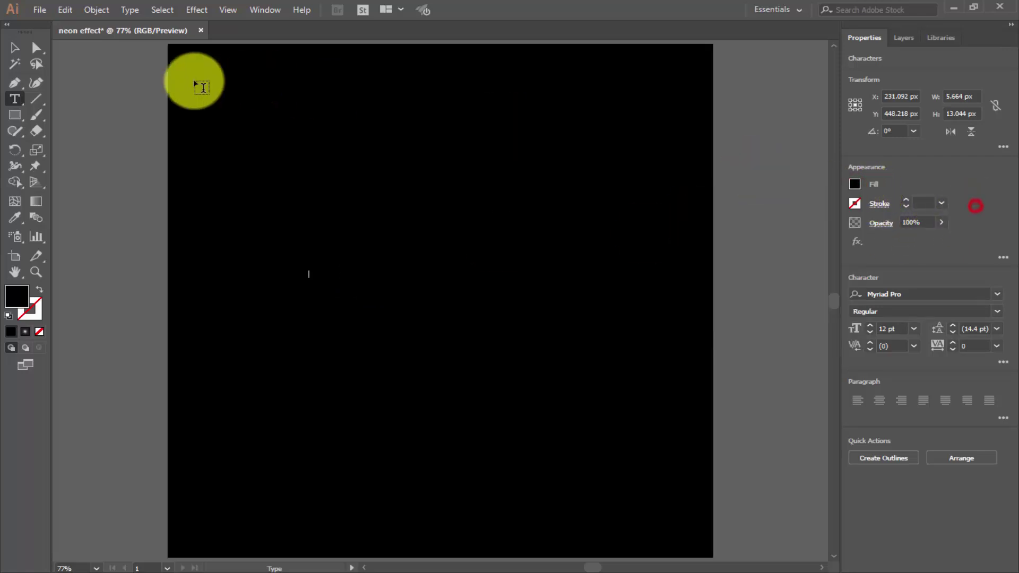
left_click(14, 47)
left_click(301, 271)
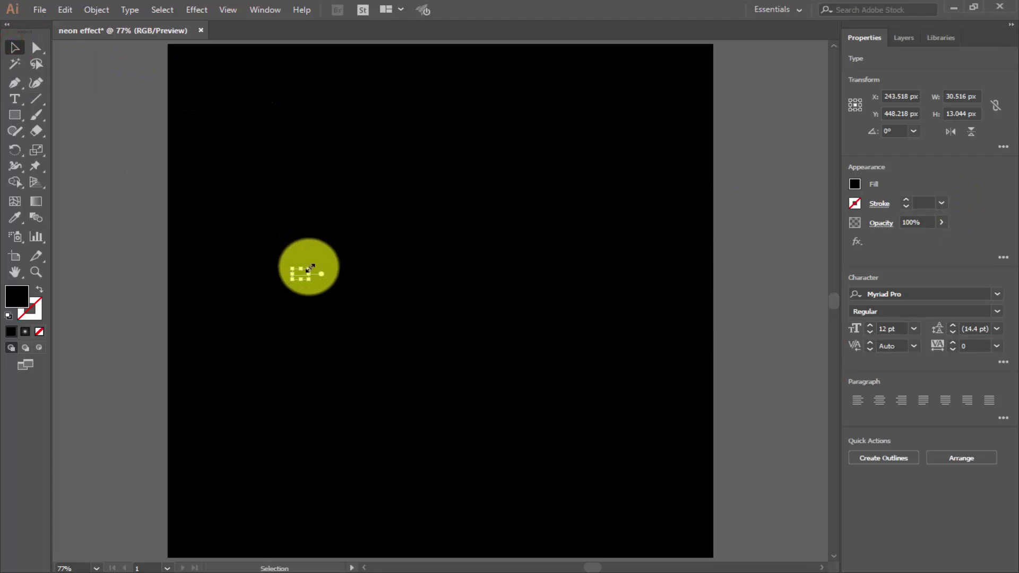
left_click_drag(308, 268, 419, 227)
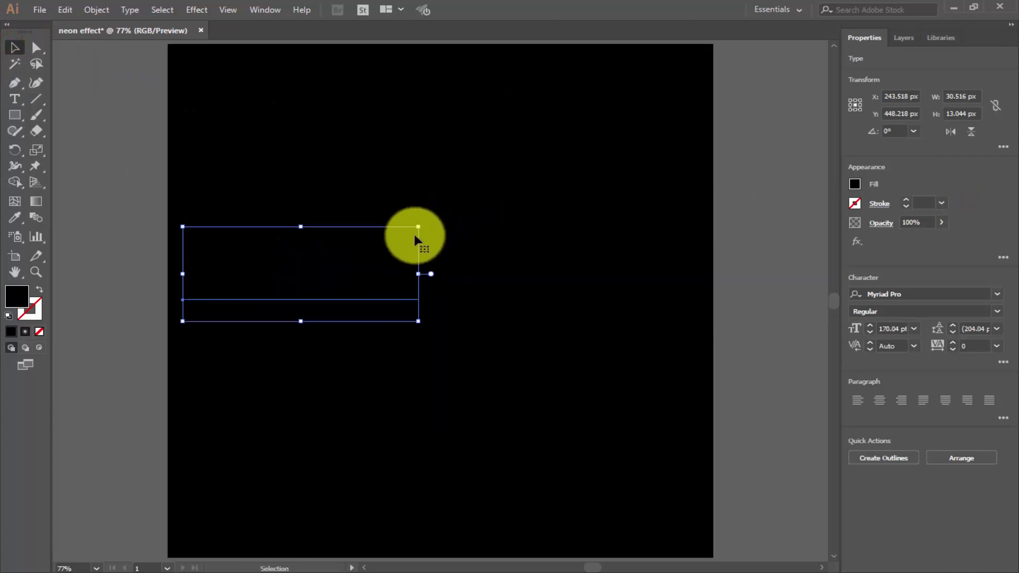
left_click_drag(353, 275, 465, 314)
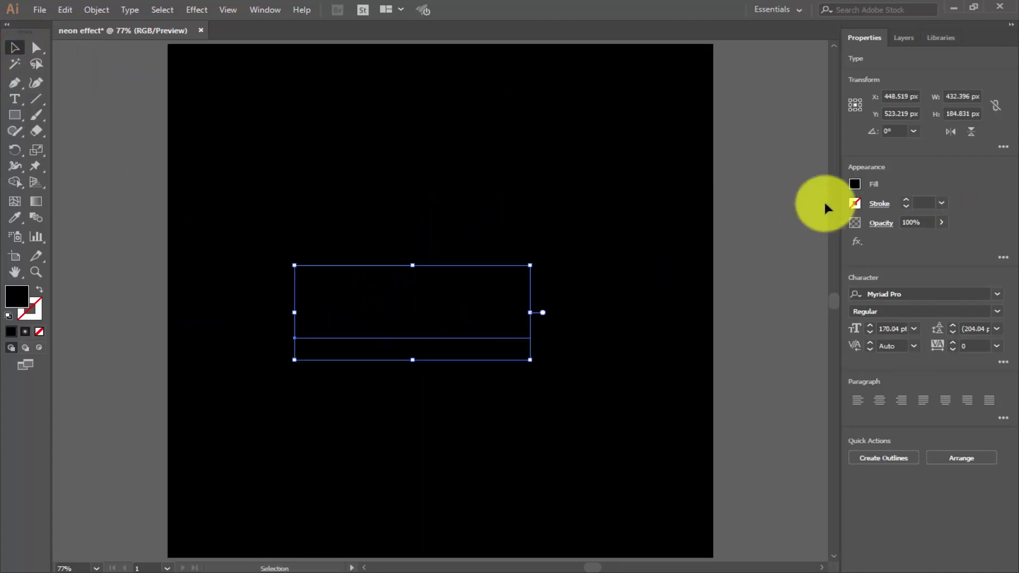
Step: Make the Lights text white and set its font to HaloHandletter
left_click(856, 184)
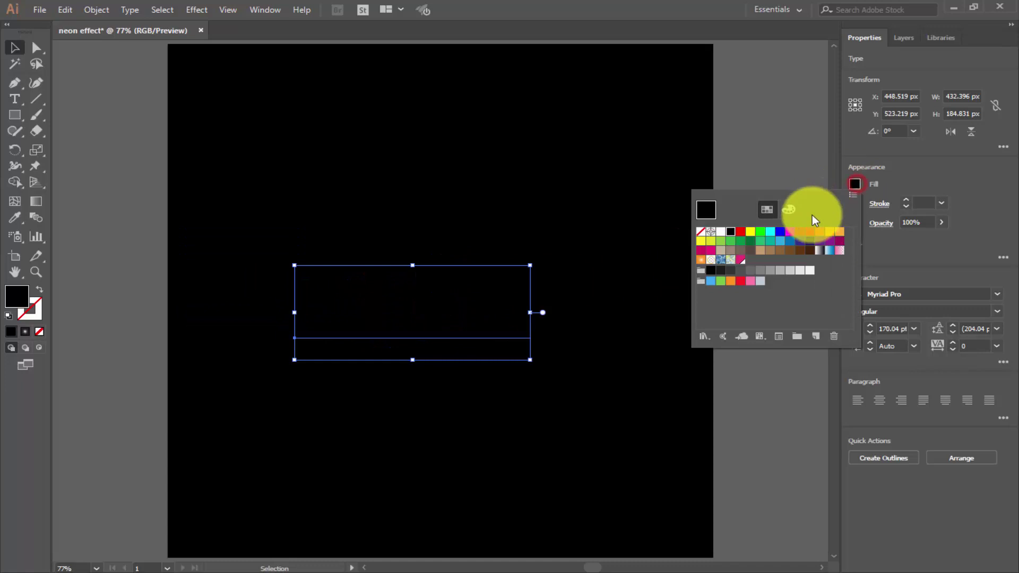
left_click(721, 233)
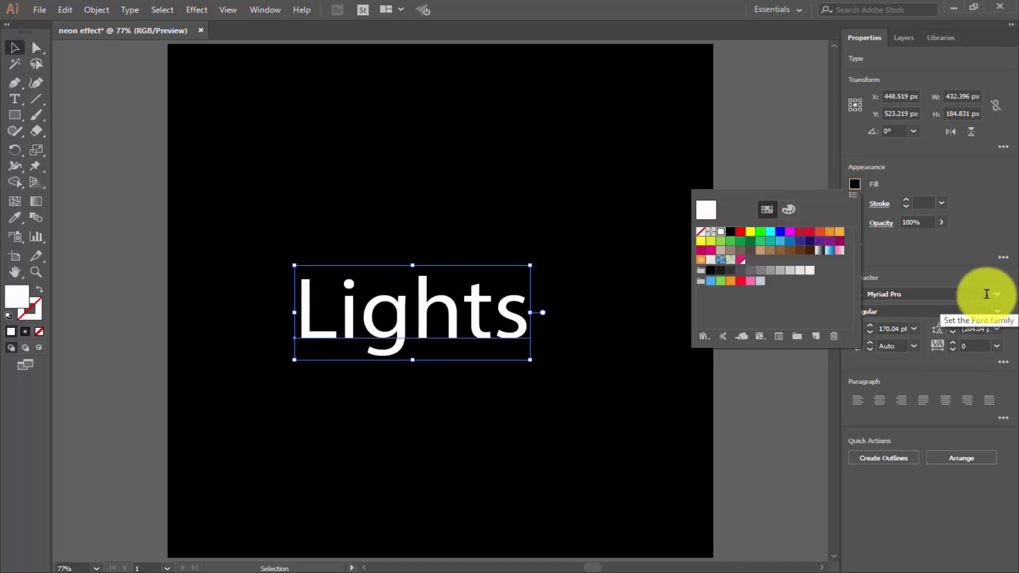
left_click(972, 294)
left_click(999, 300)
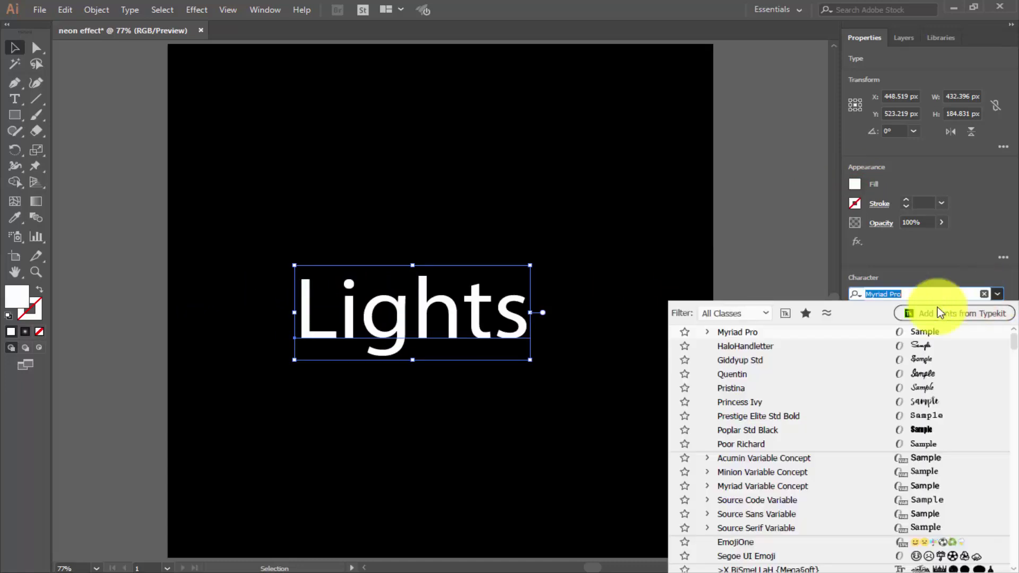
left_click(757, 347)
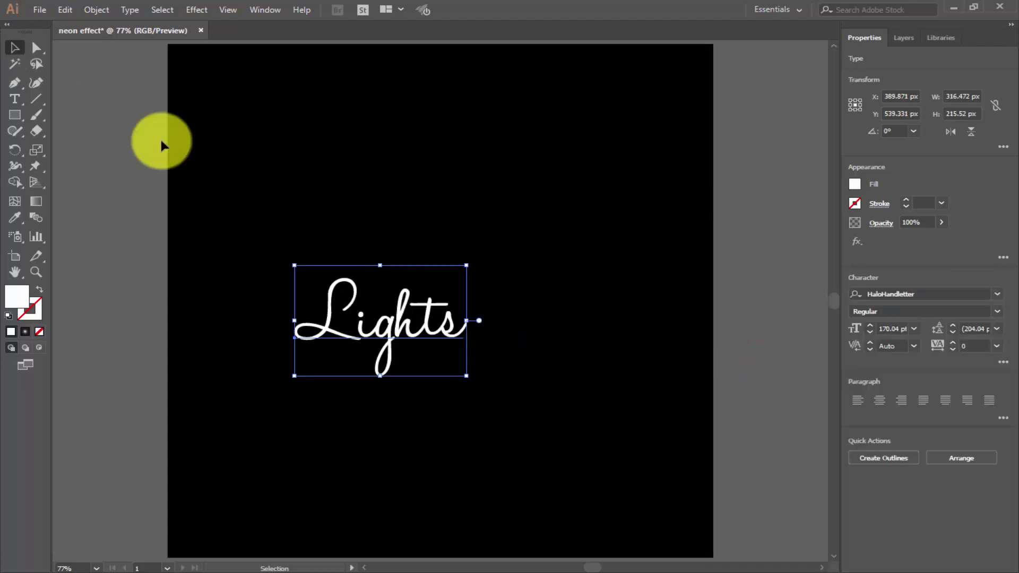
Step: Enlarge the Lights script and nudge it 10 px to the right
left_click_drag(406, 331, 444, 323)
left_click_drag(506, 256, 527, 242)
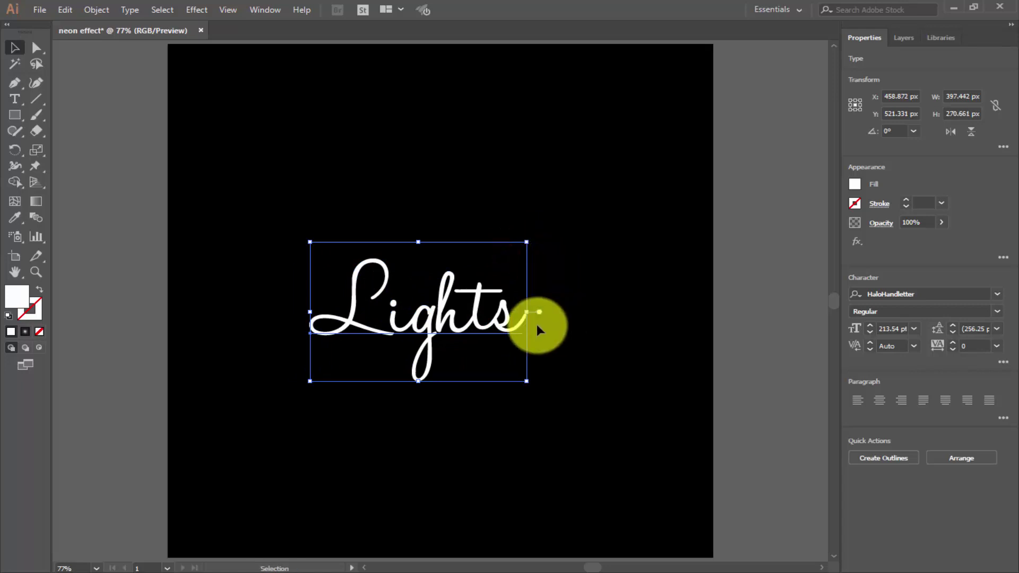
key("shift+Right")
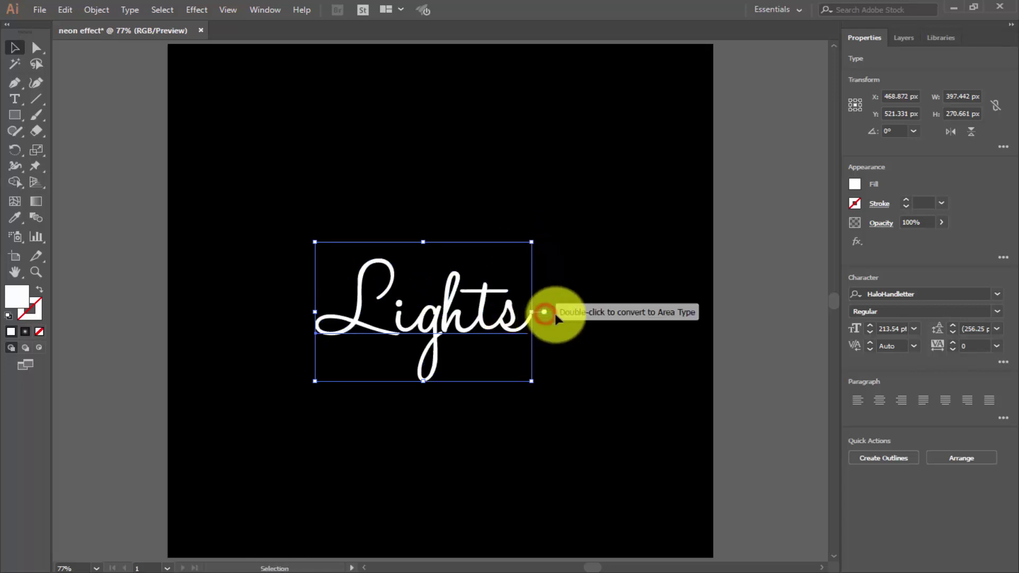
left_click(583, 337)
left_click(470, 325)
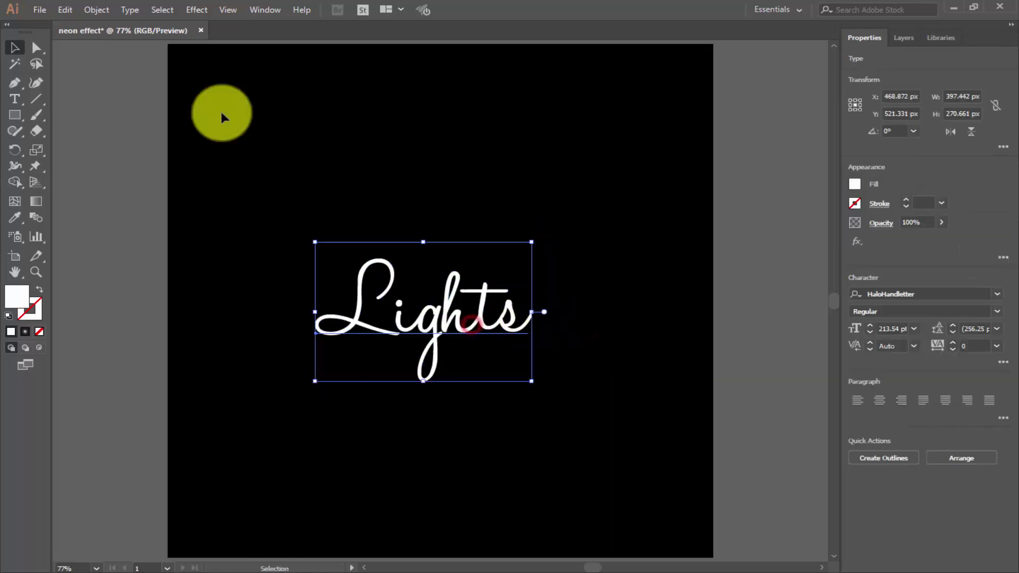
Step: Convert the Lights text to outlines with Type > Create Outlines
left_click(132, 10)
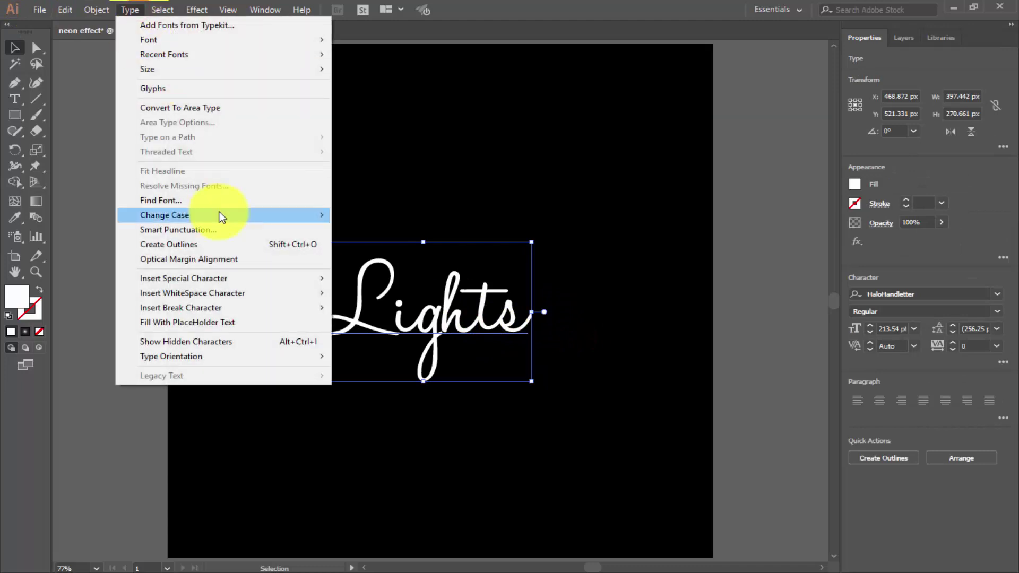
left_click(193, 246)
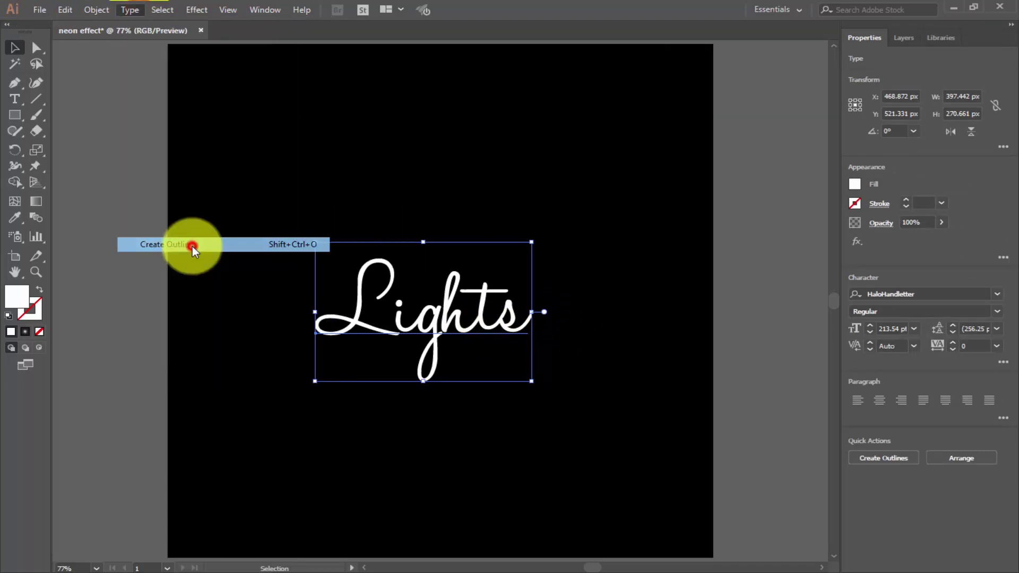
left_click(365, 157)
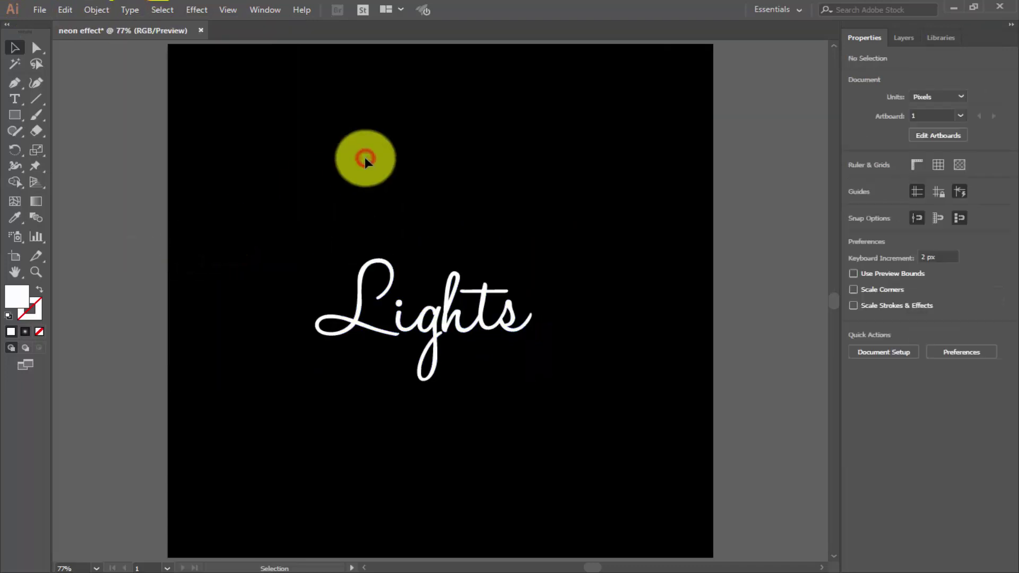
left_click(432, 318)
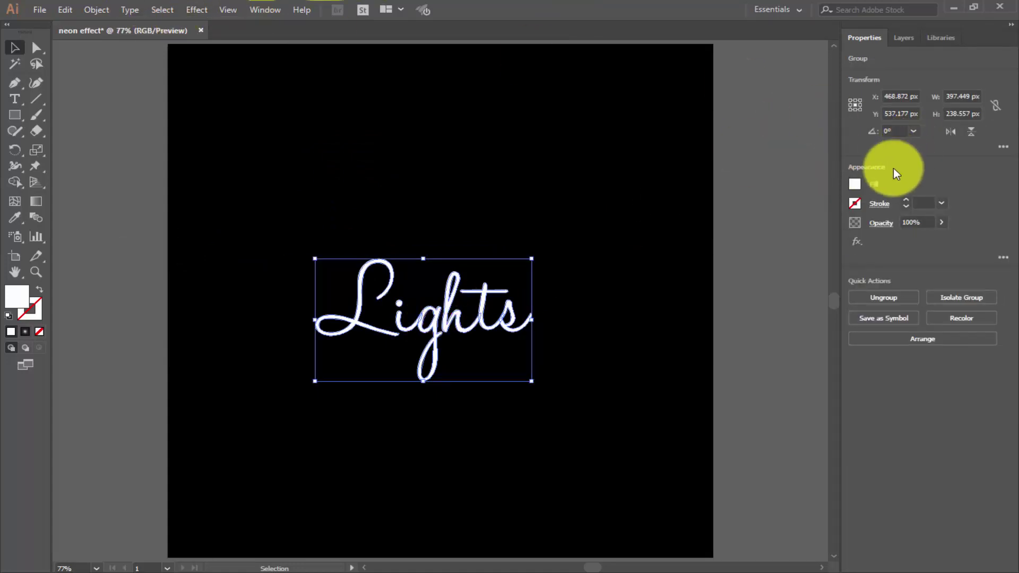
Step: Fill the outlined Lights lettering with red (R 237 G 28 B 36)
left_click(856, 184)
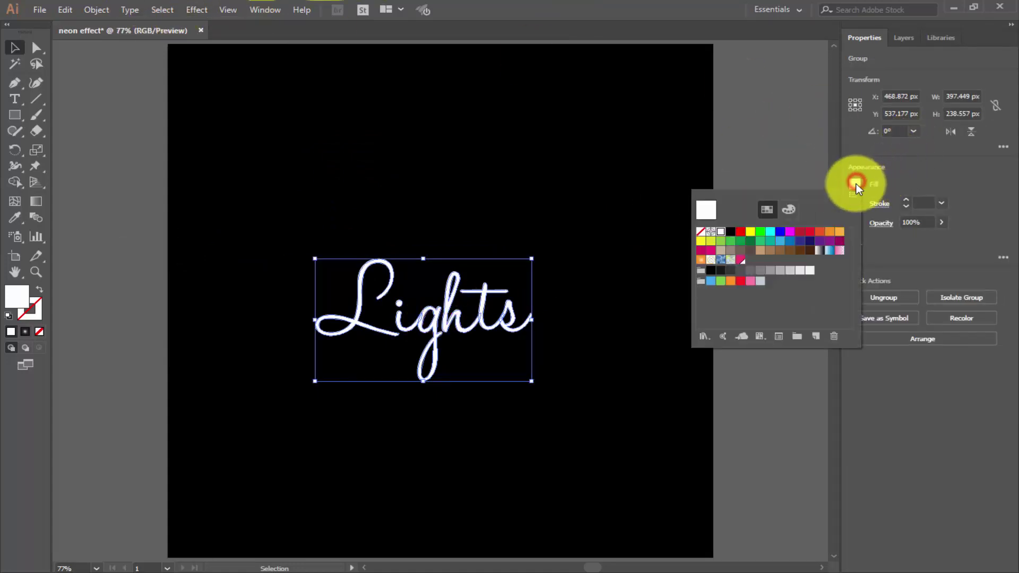
left_click(809, 234)
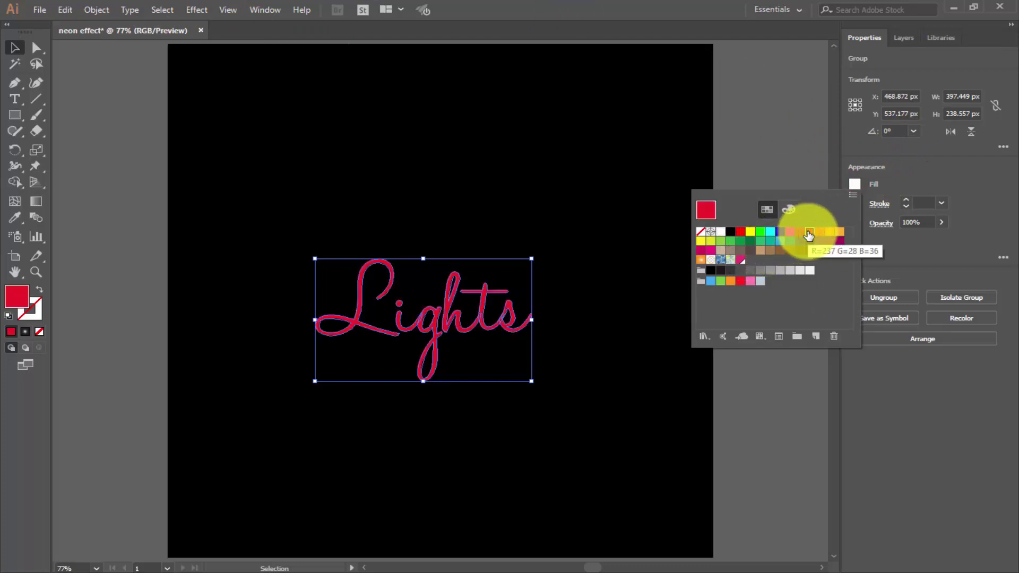
left_click(557, 201)
left_click(558, 201)
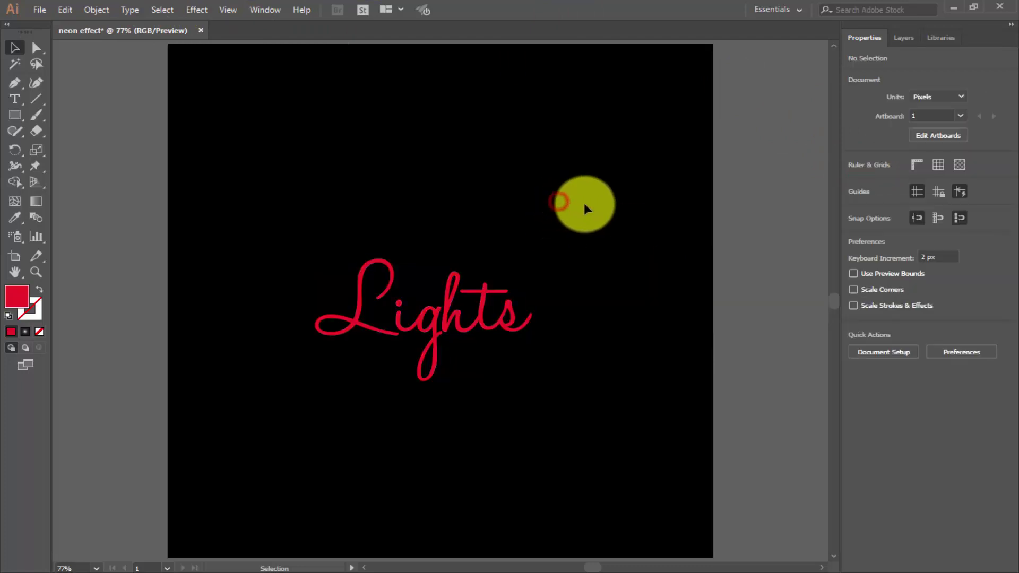
left_click(438, 336)
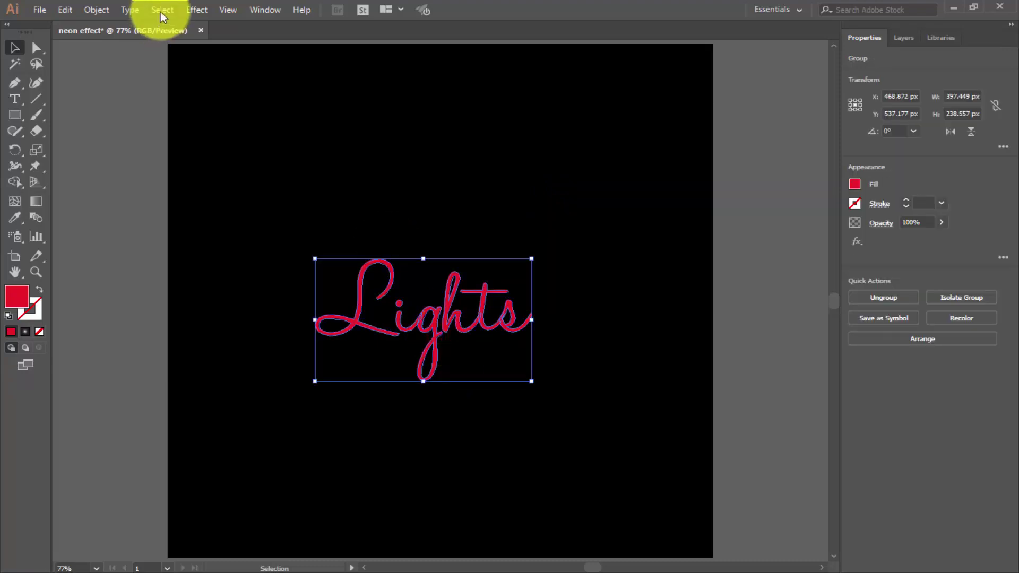
Step: Apply a 5 px Offset Path with Miter joins, limit 4, around the red Lights lettering
left_click(91, 11)
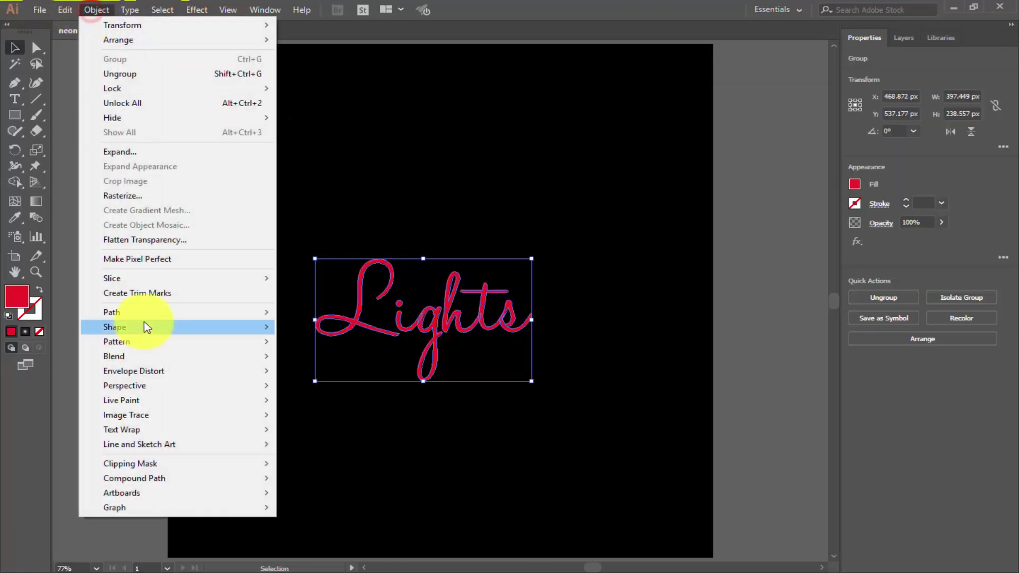
mouse_move(111, 312)
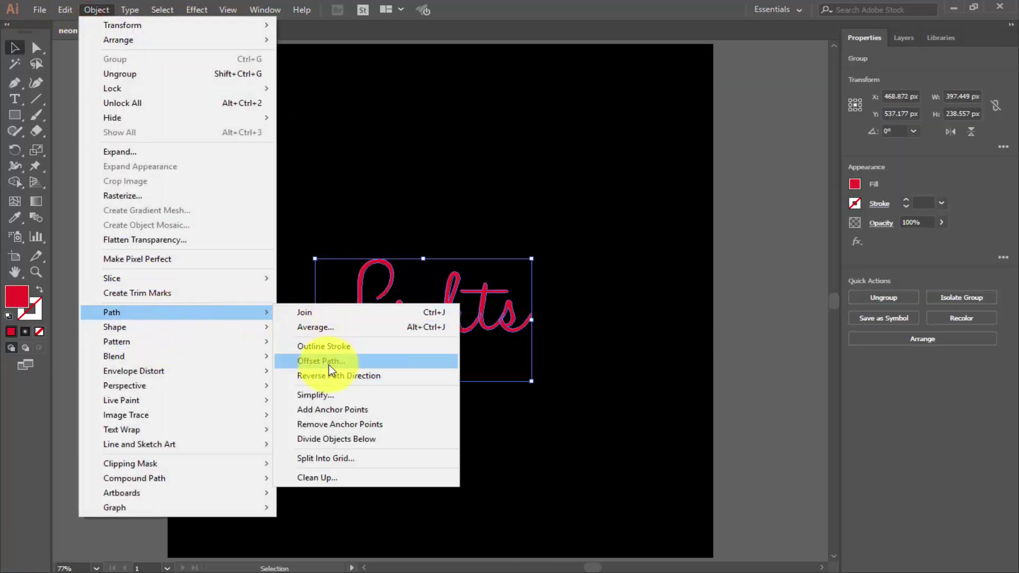
left_click(329, 365)
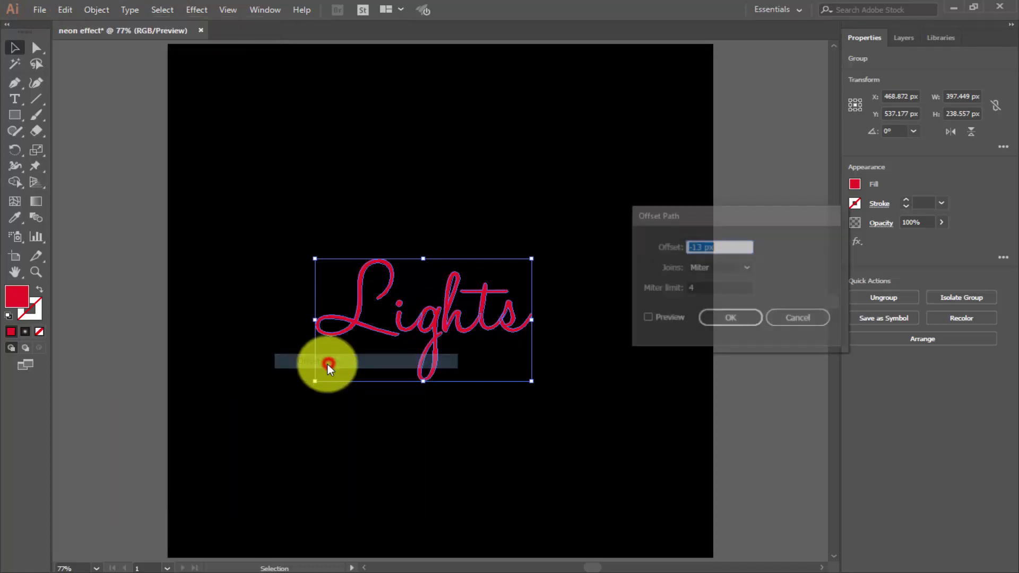
left_click(646, 318)
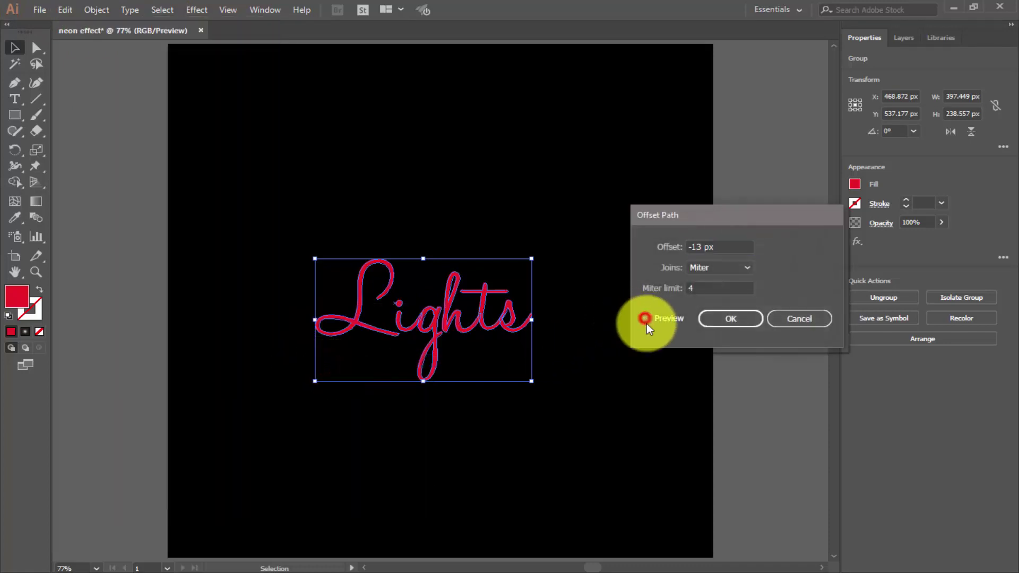
left_click(704, 245)
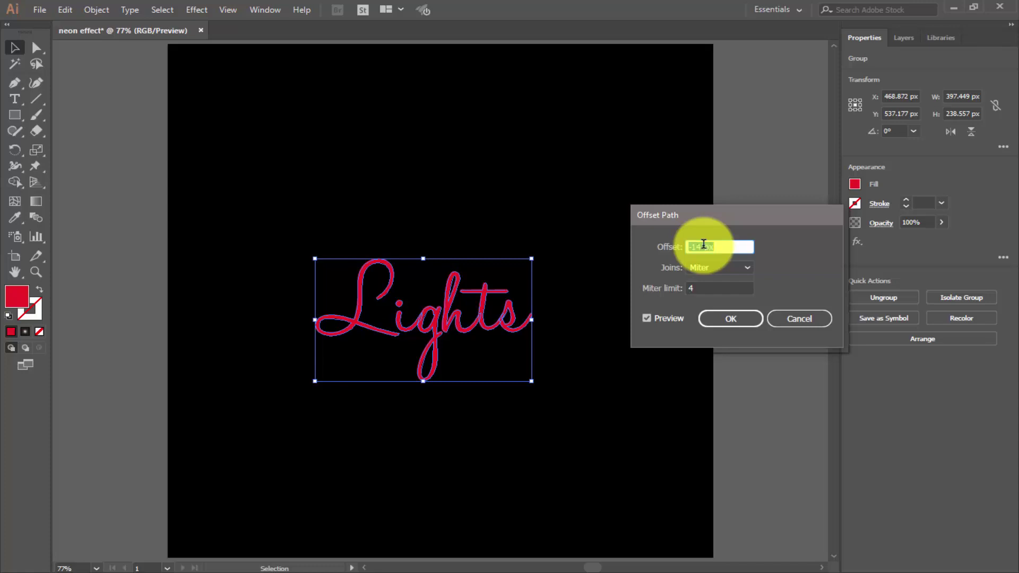
key("shift+Down")
key("Down")
key("Down")
key("Down")
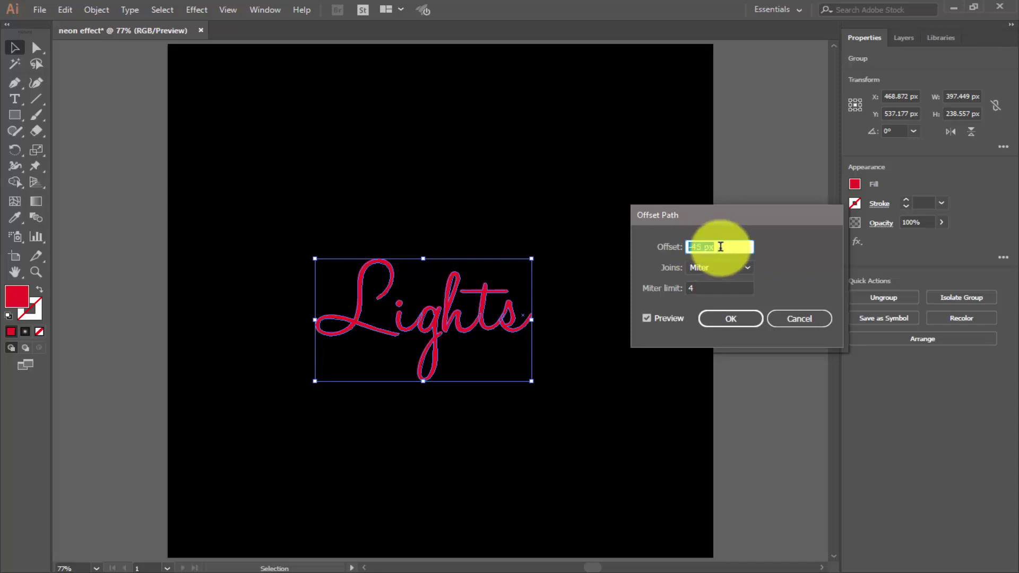
key("shift+Up")
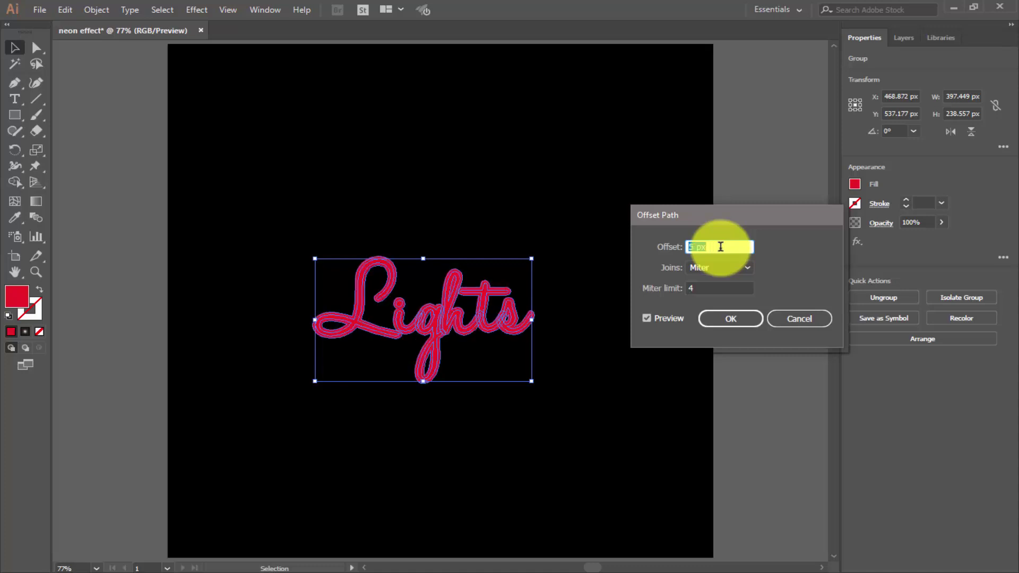
key("Down")
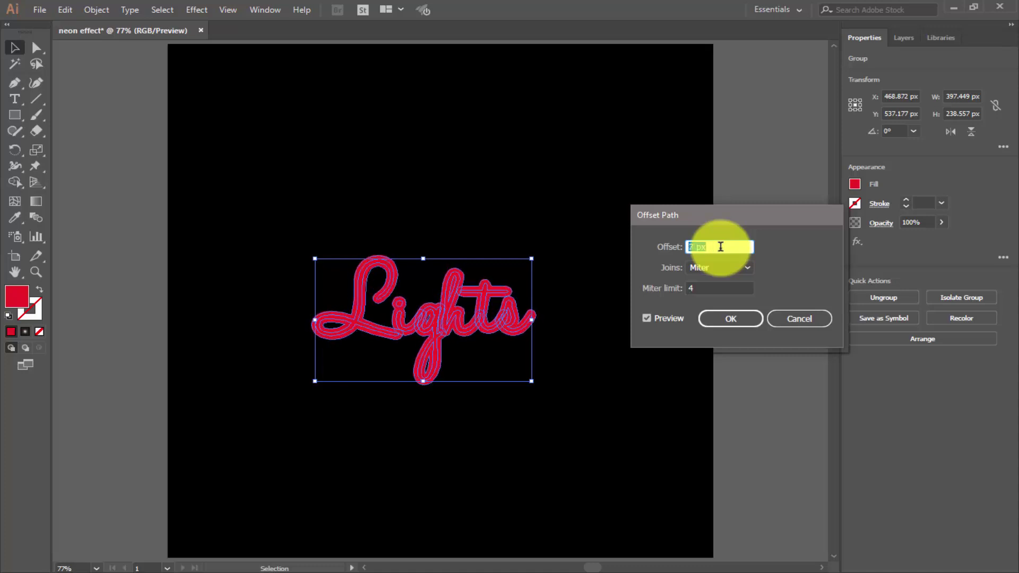
key("Down")
key("Down")
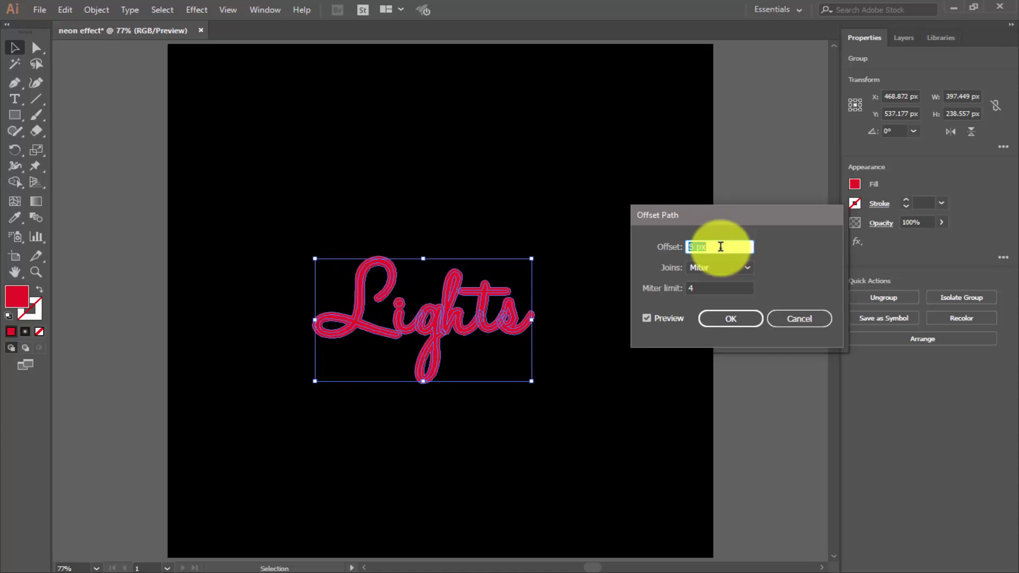
left_click(723, 318)
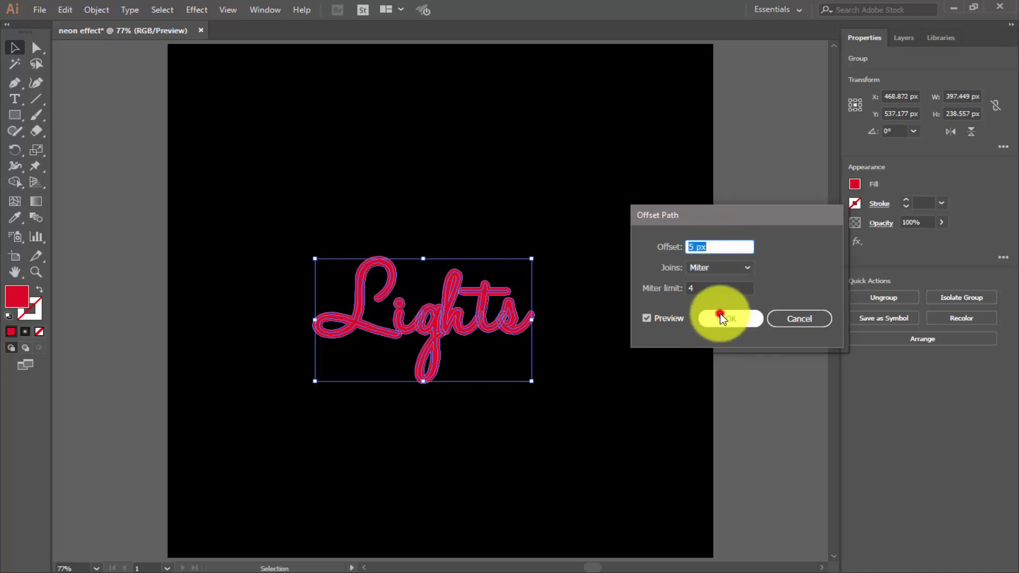
Step: Ungroup the thickened Lights outline so each letter, like the L, is separate
left_click(597, 293)
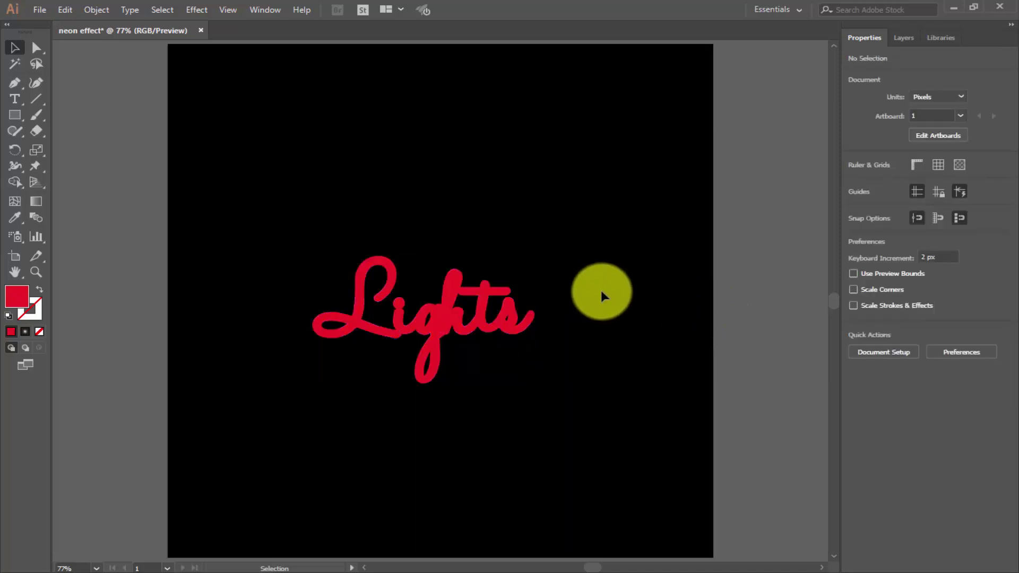
left_click(459, 318)
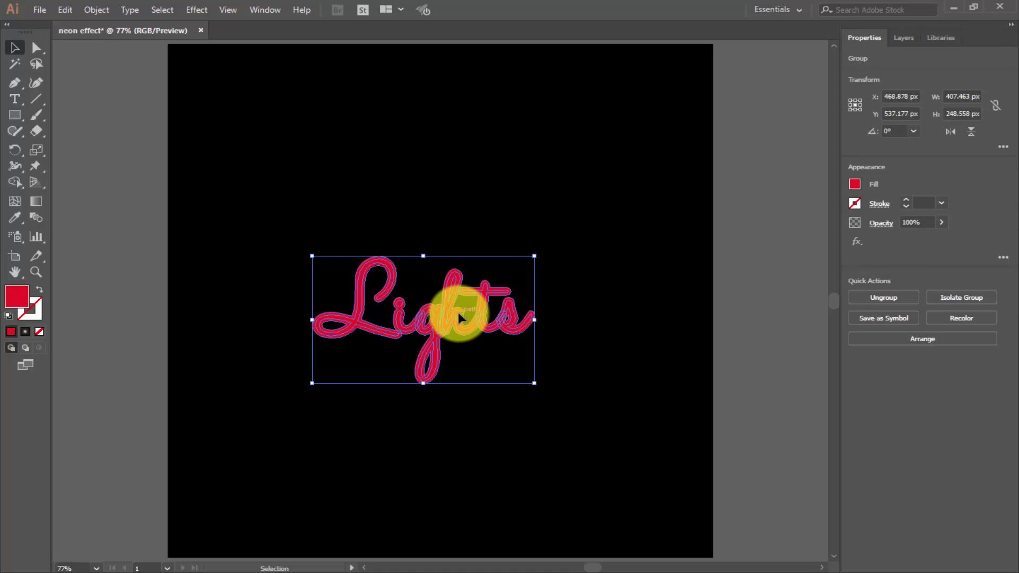
right_click(460, 313)
left_click(526, 426)
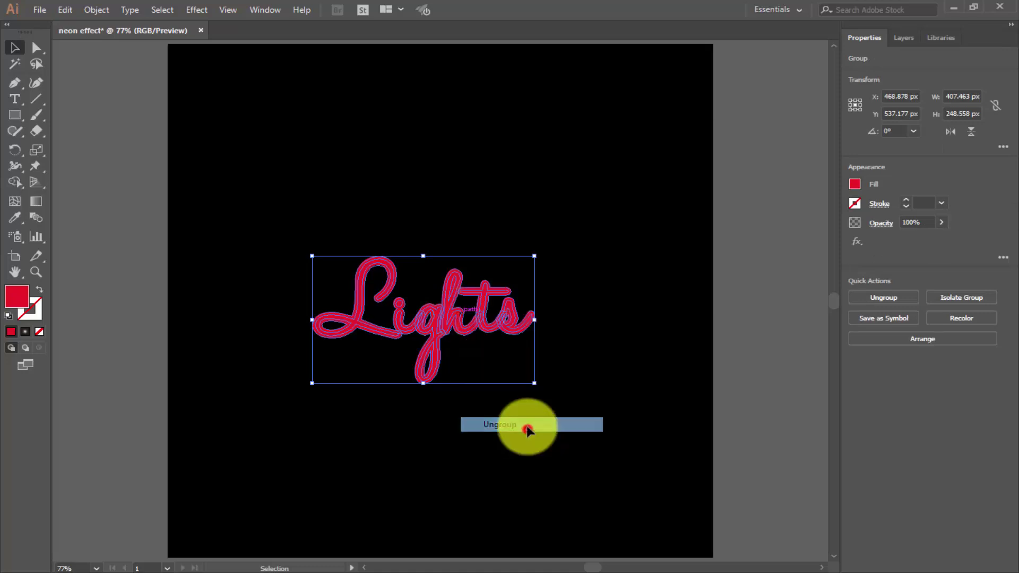
left_click(602, 375)
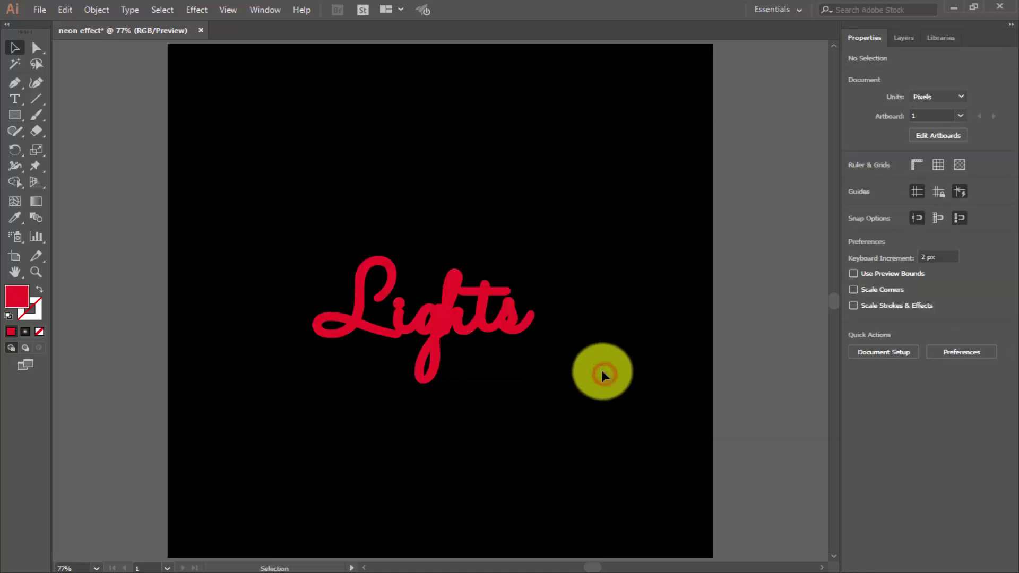
left_click(389, 263)
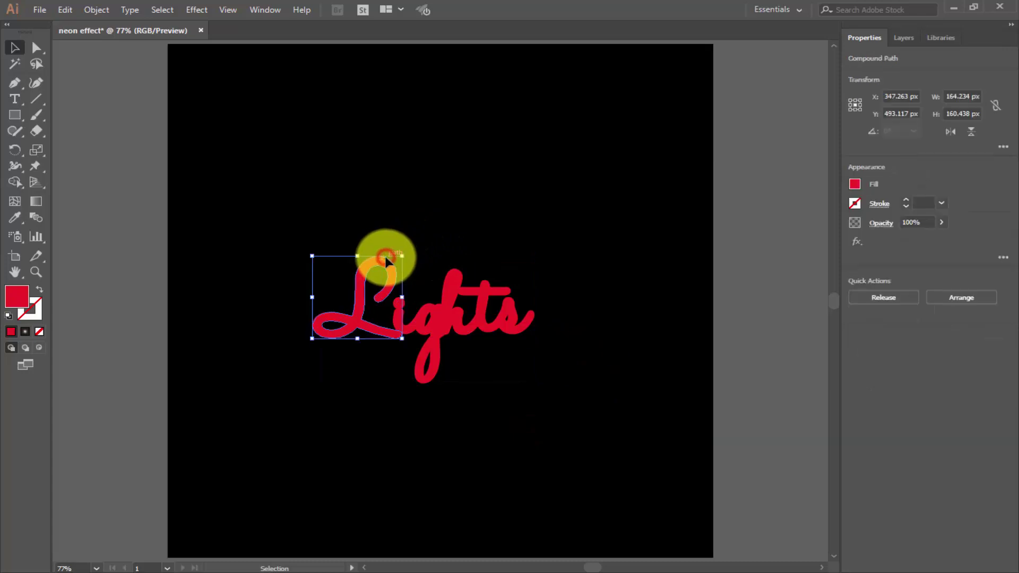
Step: Add the i, g, h, t and s letters to the L and group them with Ctrl+G
left_click(416, 318, "shift")
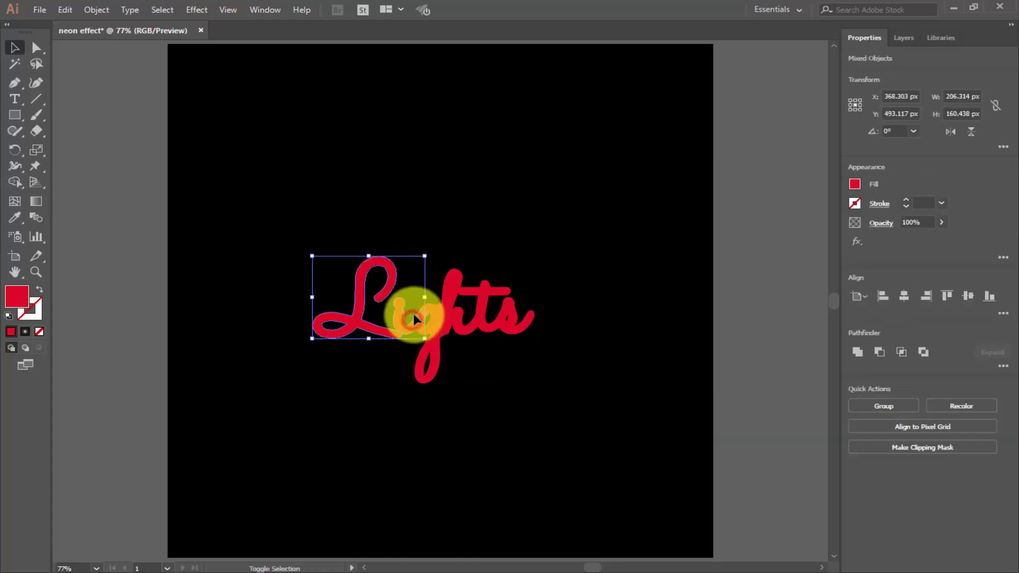
left_click(439, 302, "shift")
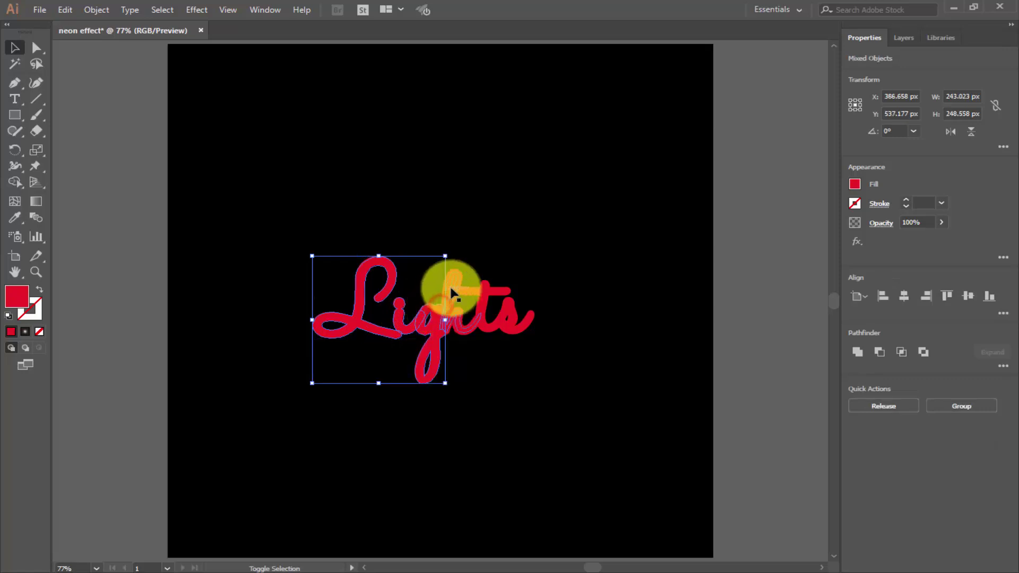
left_click(465, 268, "shift")
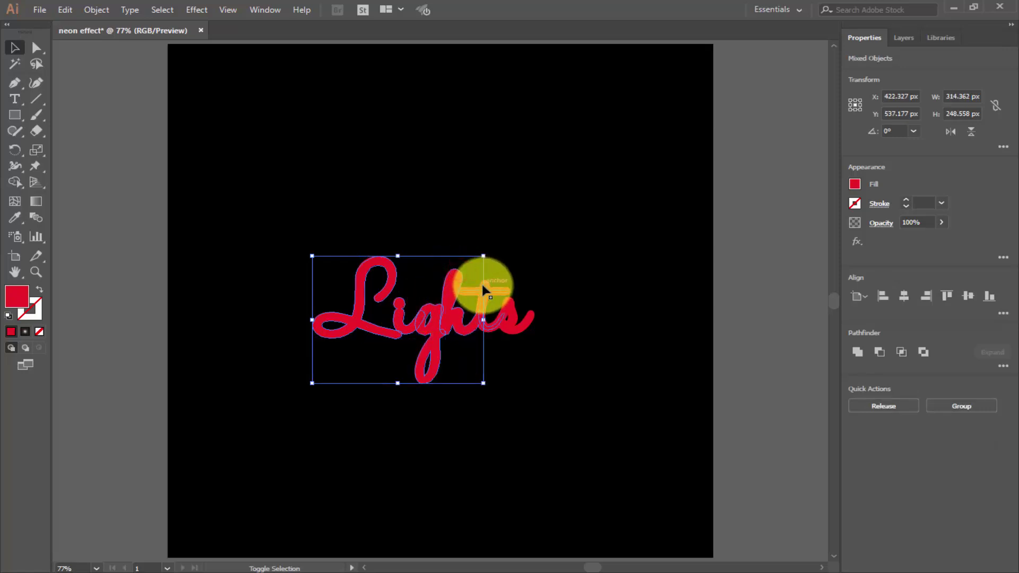
left_click(485, 279, "shift")
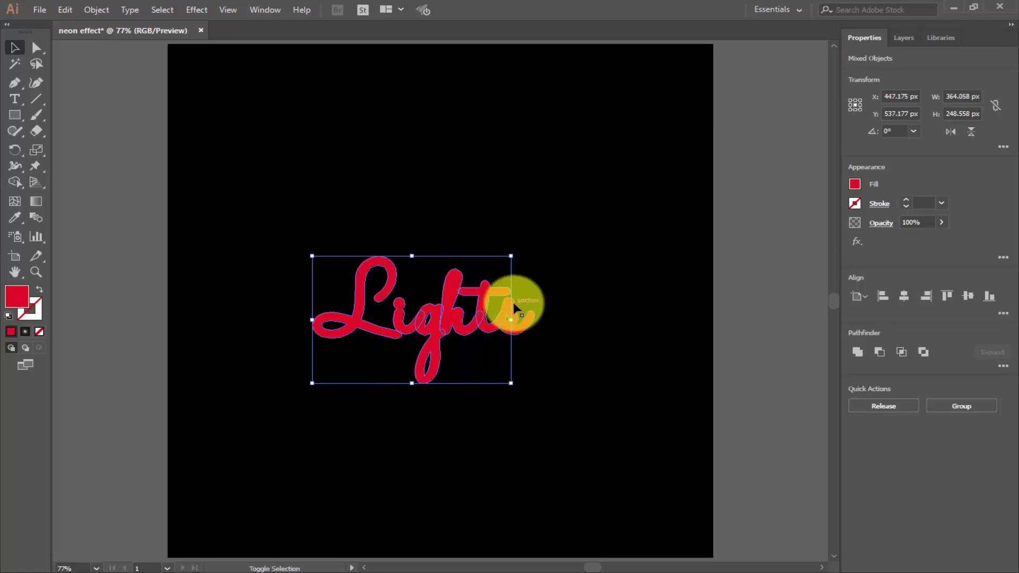
left_click(514, 303, "shift")
key("ctrl+g")
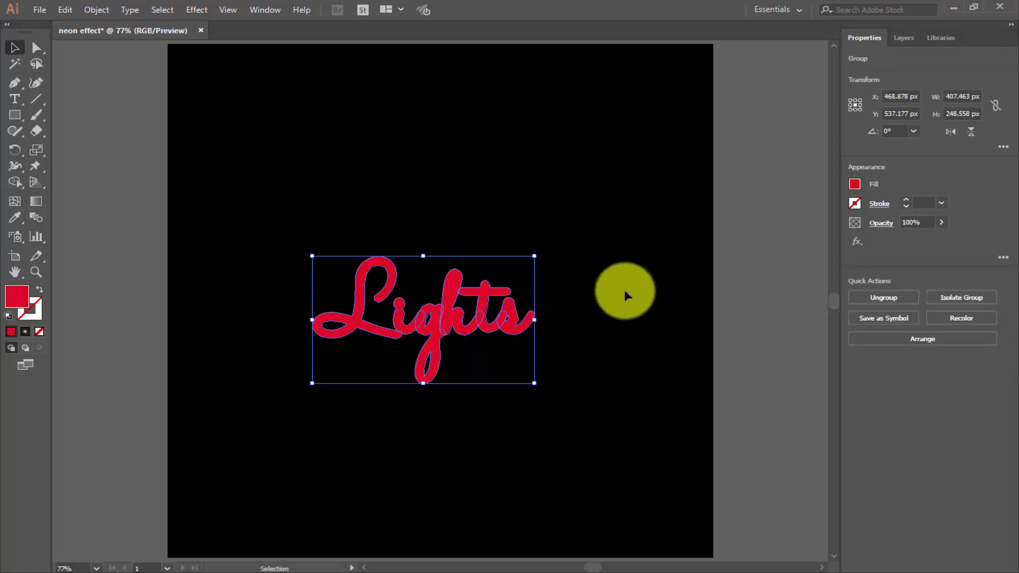
Step: Check the new Lights letter group by selecting and deselecting it
left_click(405, 208)
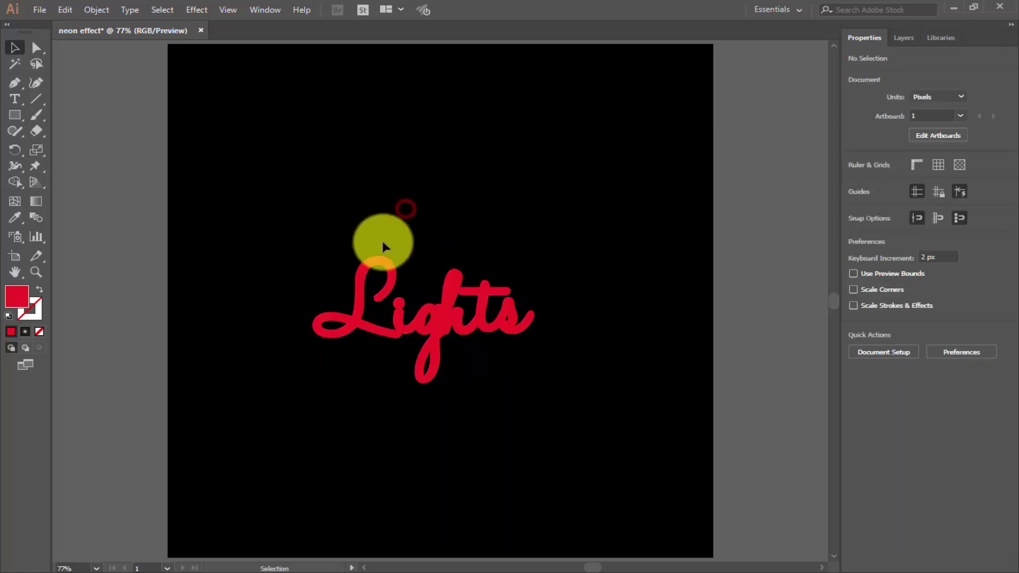
left_click(364, 277)
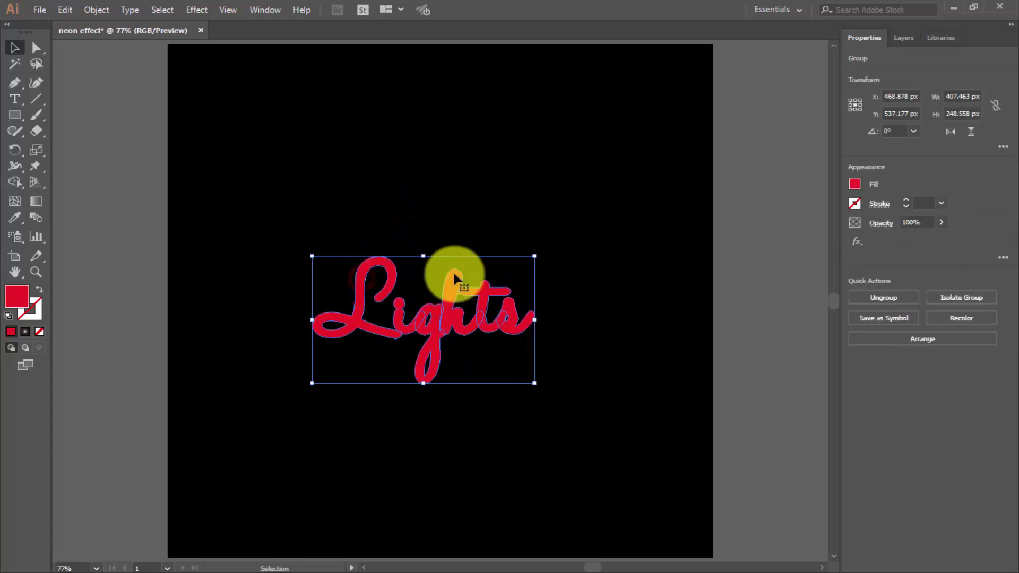
left_click(580, 297)
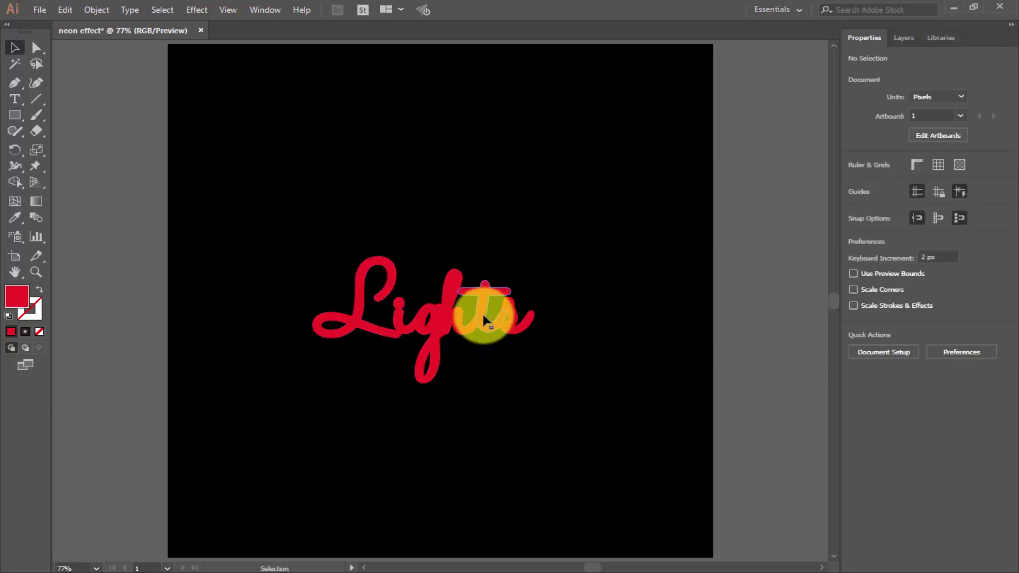
left_click(482, 311)
left_click(444, 318)
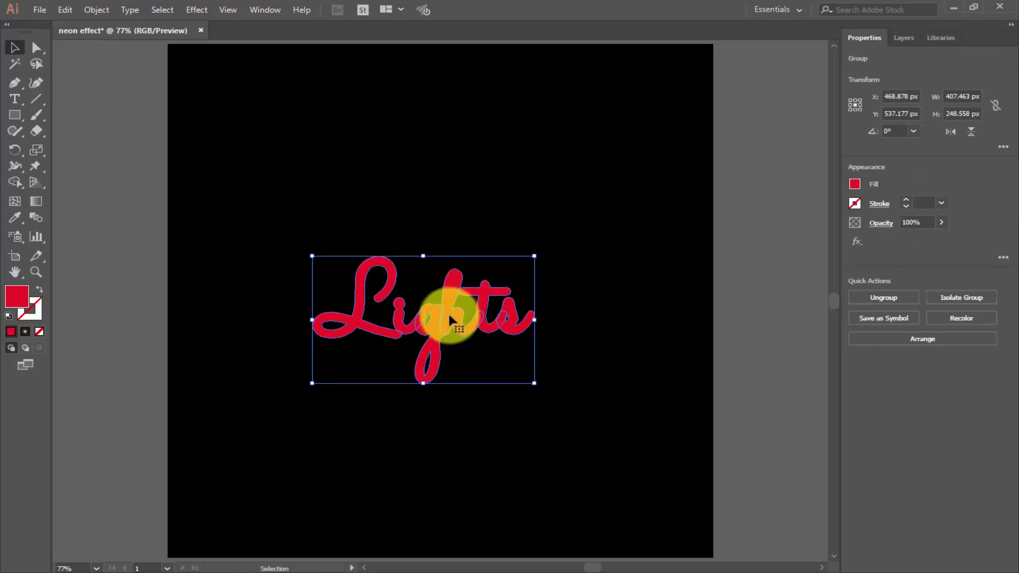
left_click(529, 277)
left_click(588, 276)
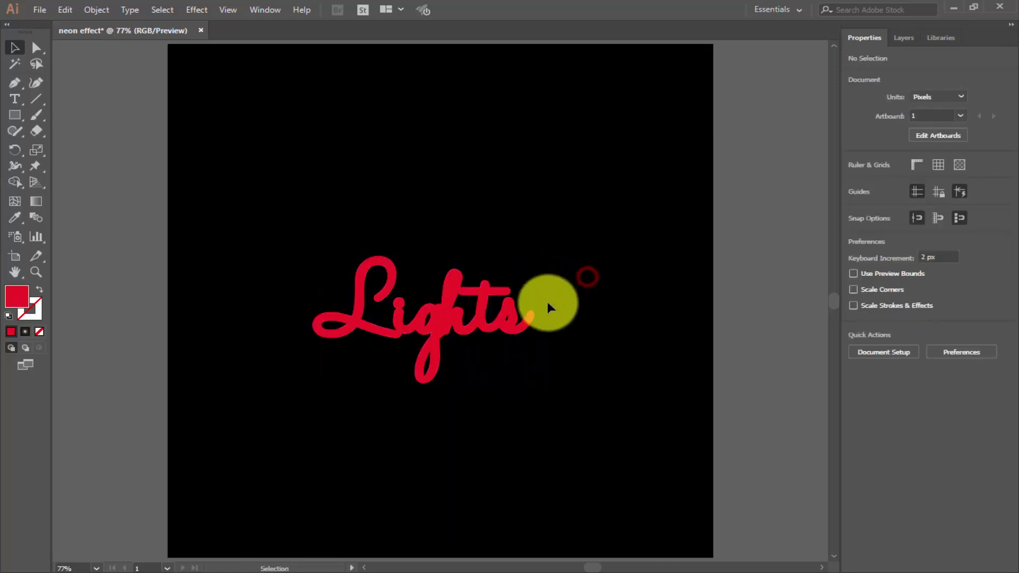
Step: Select the s and t letters, set them back into place, and deselect the word
mouse_move(507, 328)
left_mouse_down()
mouse_move(475, 395)
mouse_move(496, 317)
left_mouse_up()
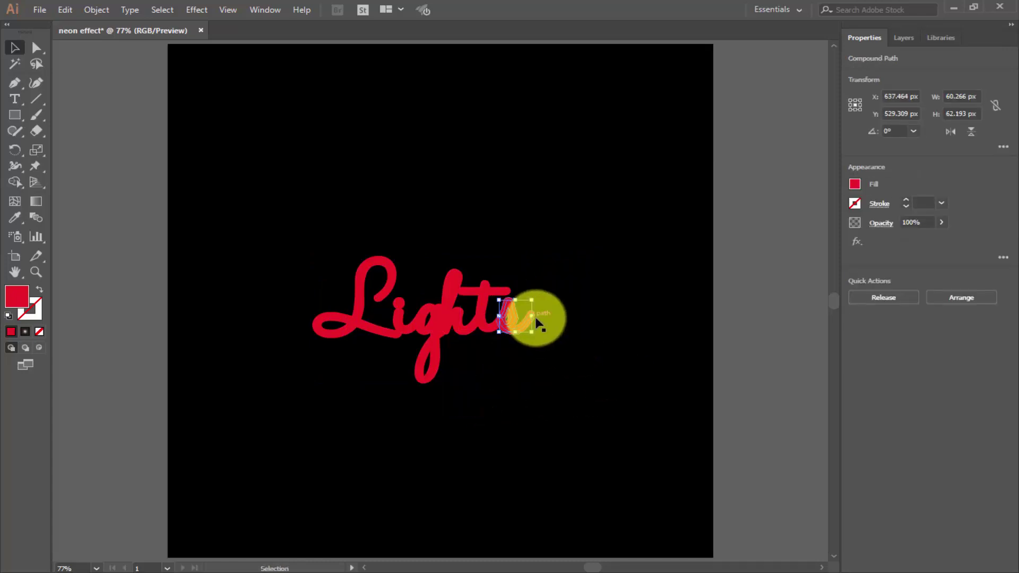
left_click(481, 318, "shift")
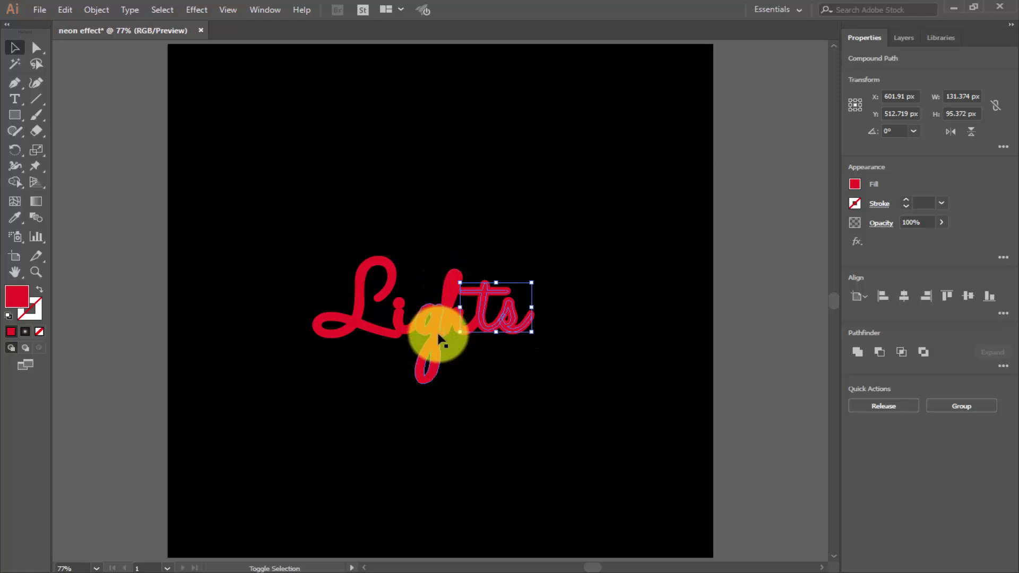
left_click(467, 345, "shift")
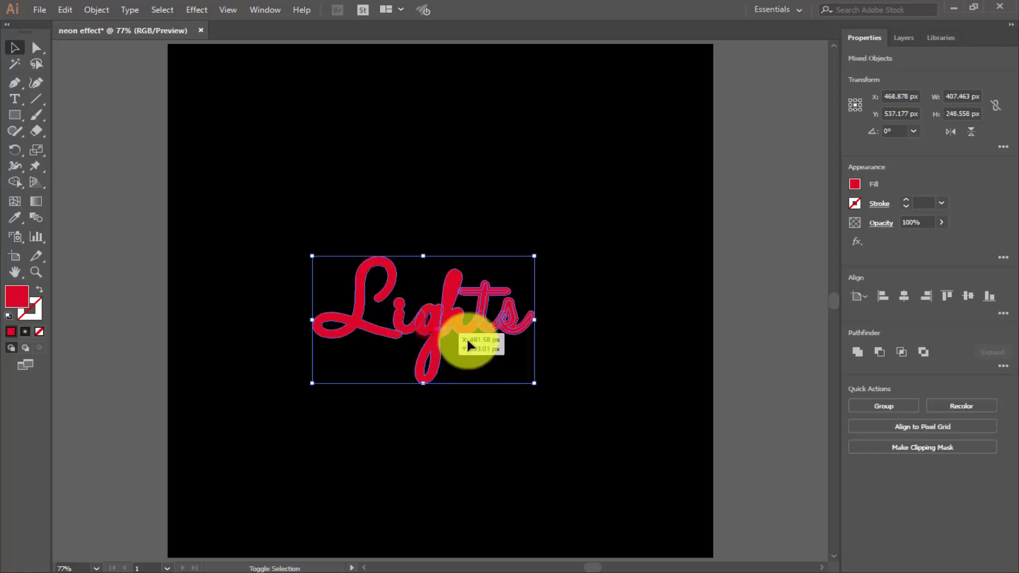
left_click(604, 375)
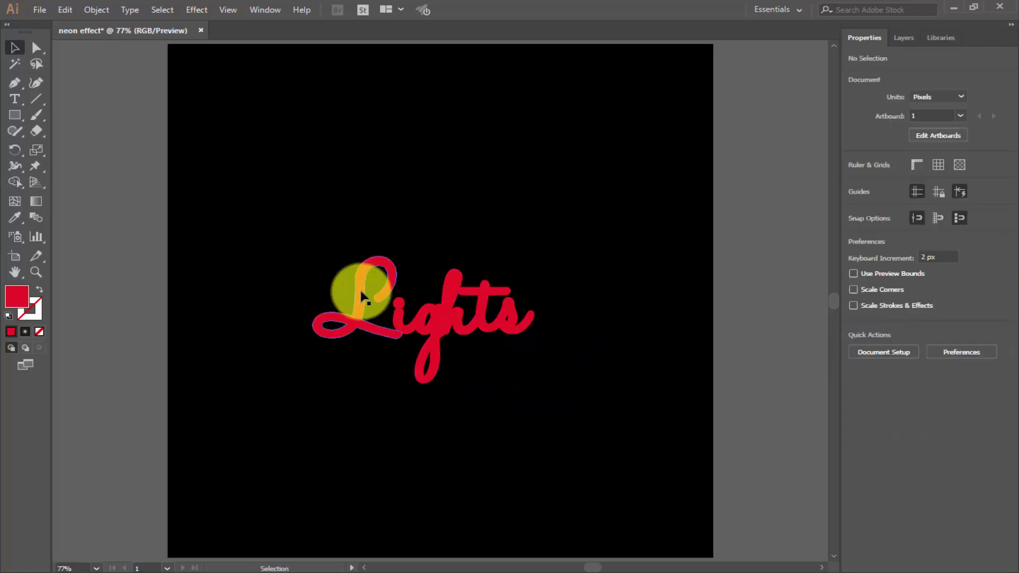
Step: Move the thick Lights group up and group the thin lower Lights lettering
left_click_drag(361, 292, 370, 180)
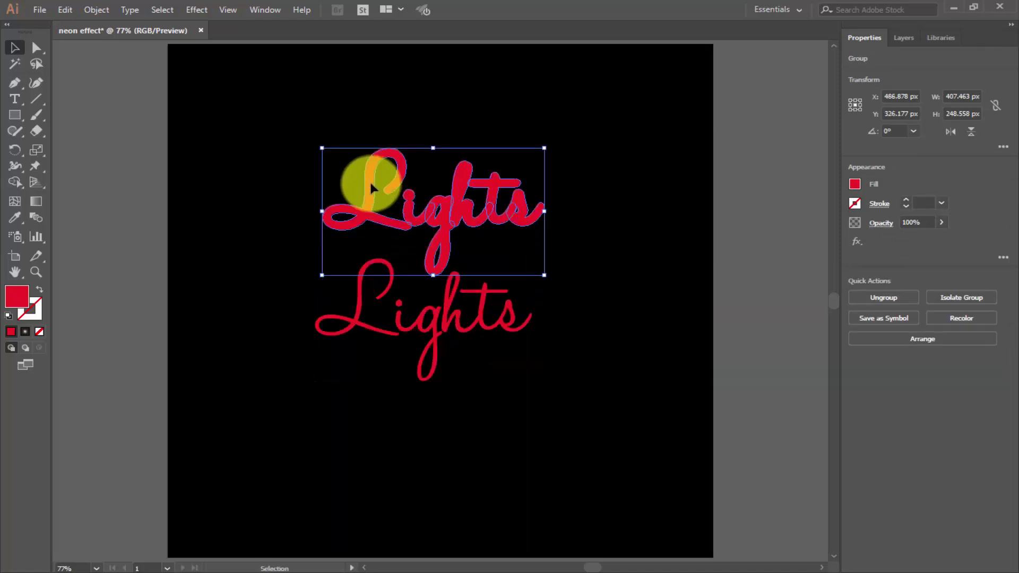
left_click(544, 421)
left_click_drag(580, 302, 276, 380)
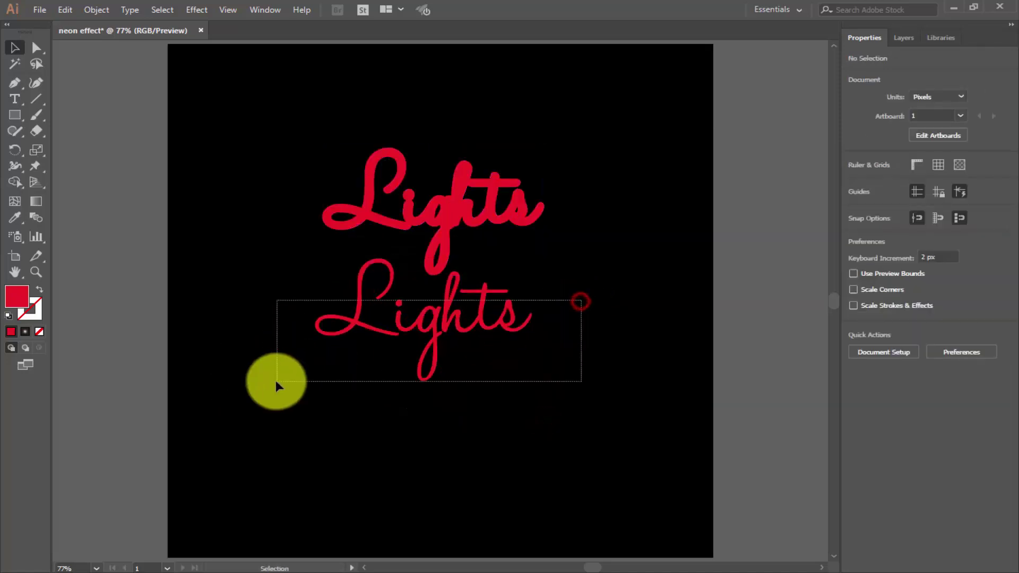
key("ctrl+g")
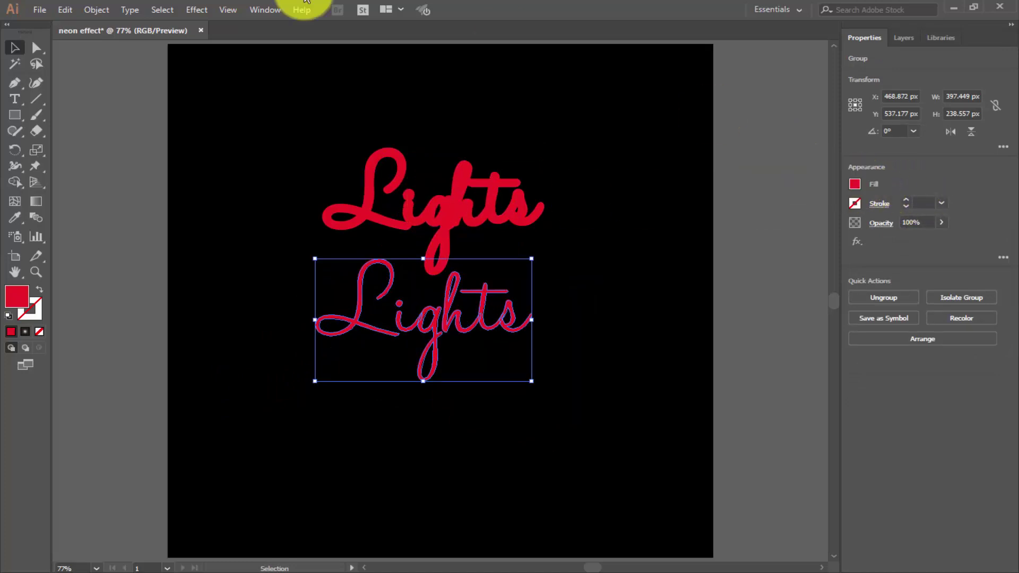
Step: Tint the thin Lights lettering pale pink from the Color Guide Tints row
left_click(261, 9)
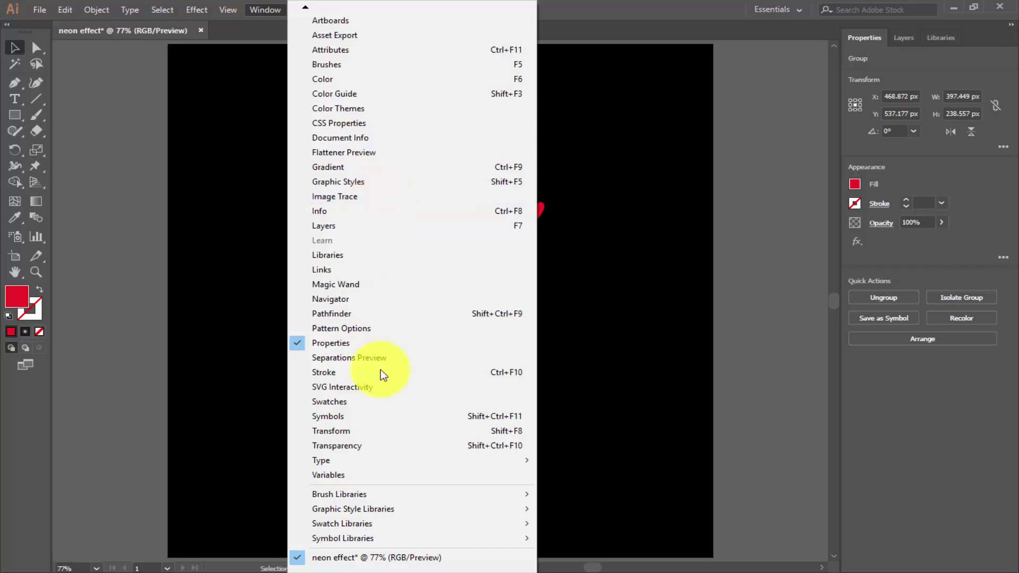
left_click(374, 93)
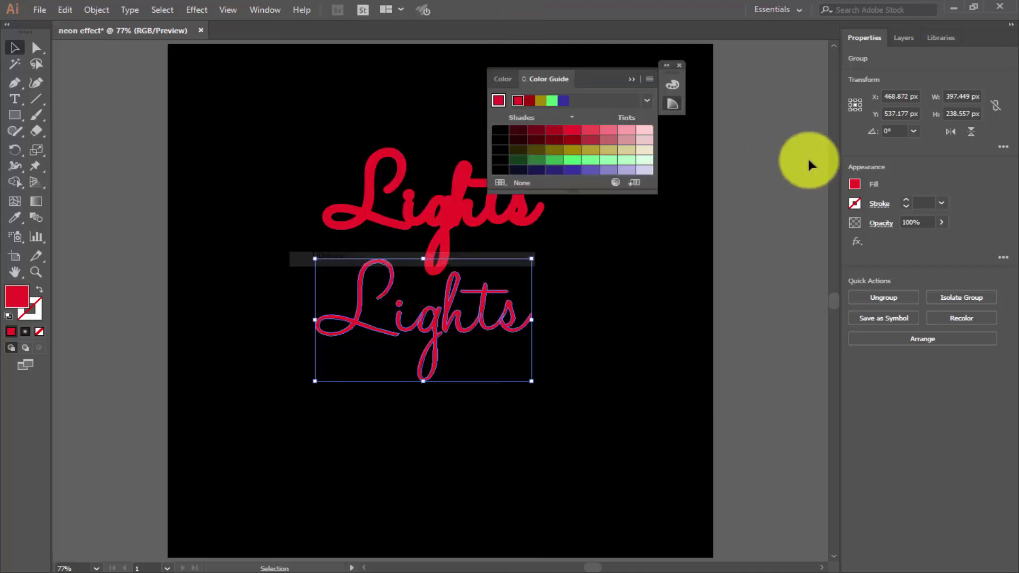
left_click(628, 131)
left_click(306, 121)
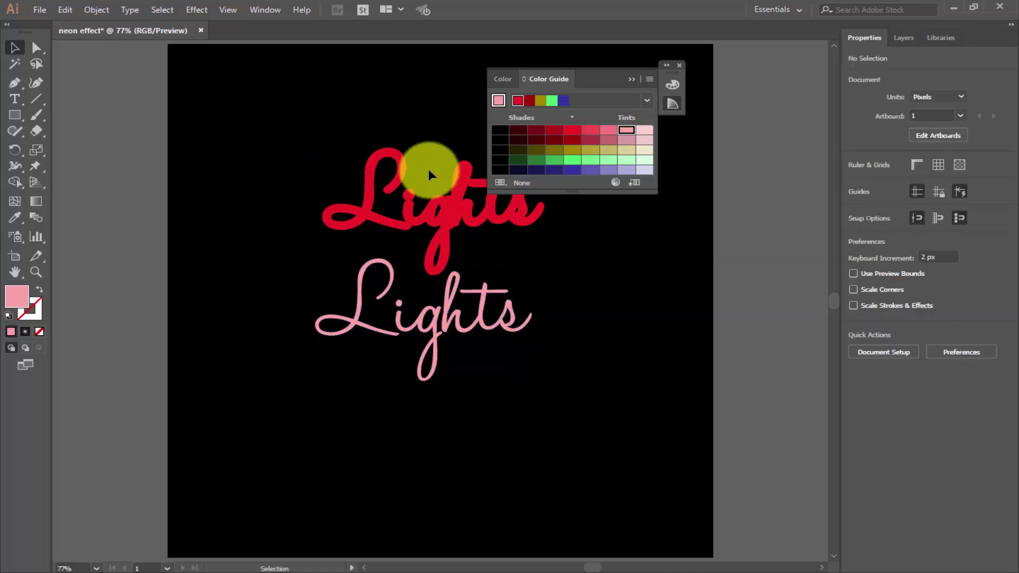
left_click_drag(397, 174, 392, 262)
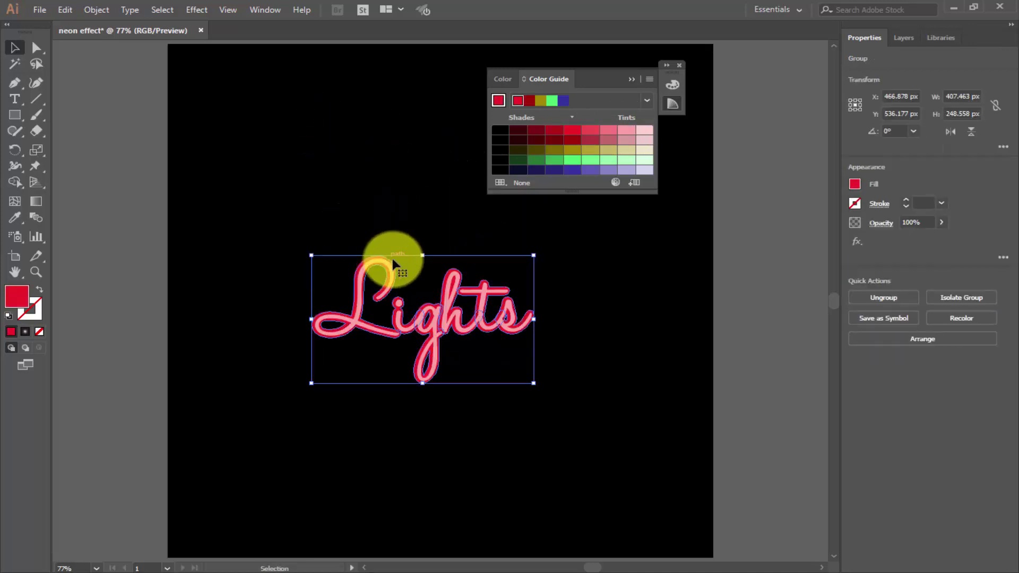
Step: Fine-tune the red Lights so it sits directly under the pink Lights
left_click(591, 281)
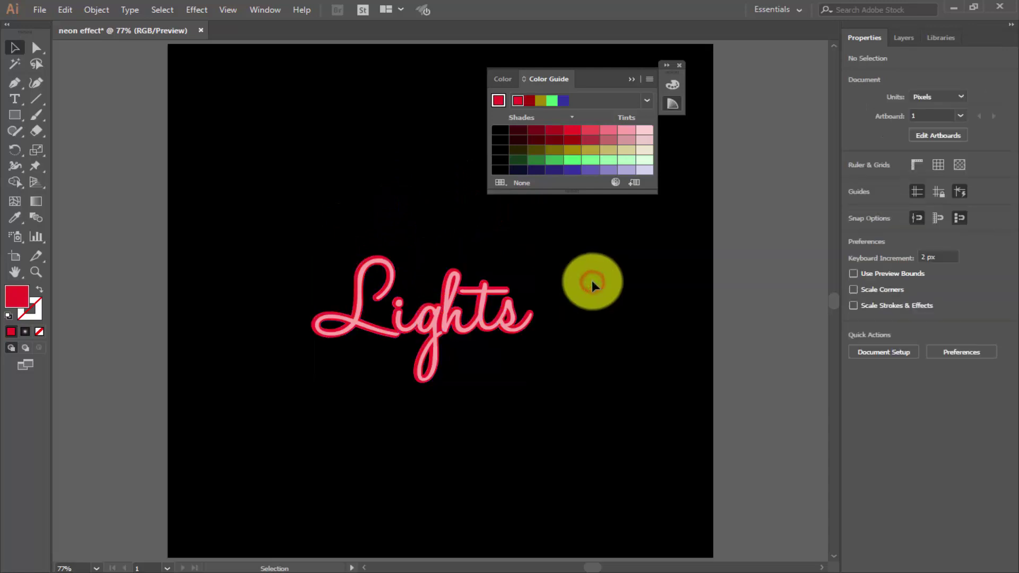
left_click(630, 79)
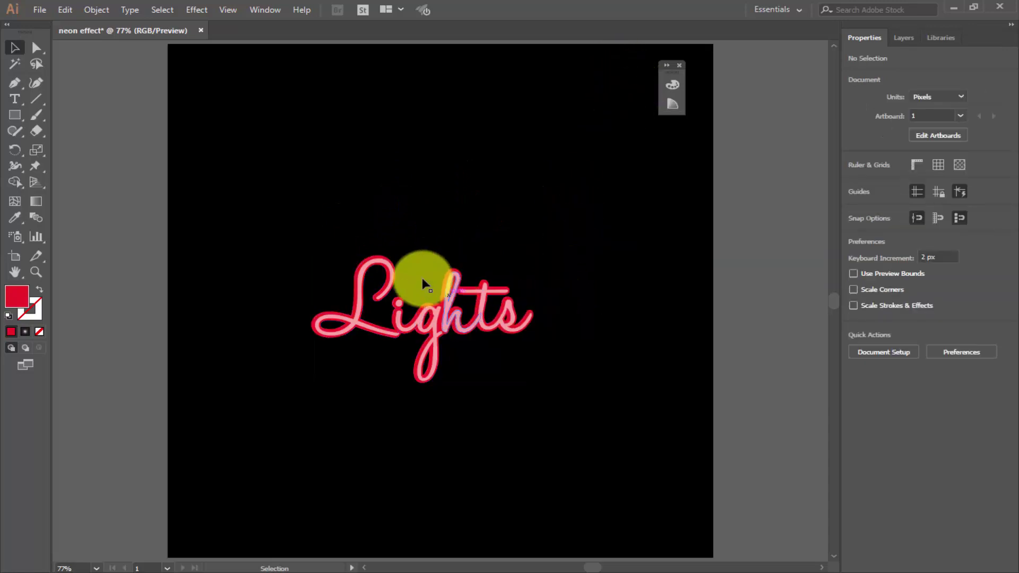
left_click_drag(379, 256, 382, 261)
Step: Centre the whole Lights sign on the artboard at X 500 px, Y 500 px
left_click_drag(529, 224, 299, 419)
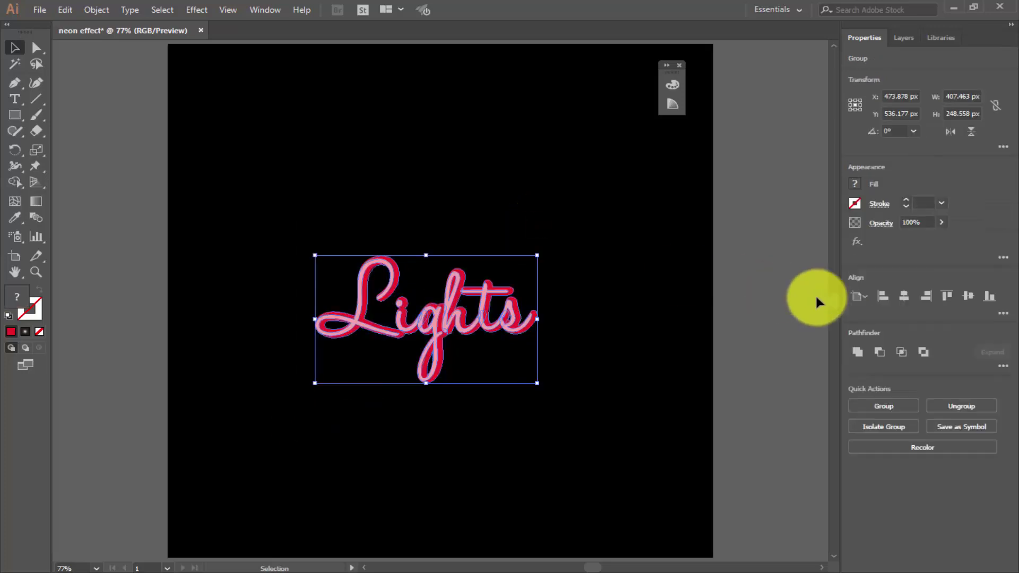
left_click(905, 297)
left_click(966, 295)
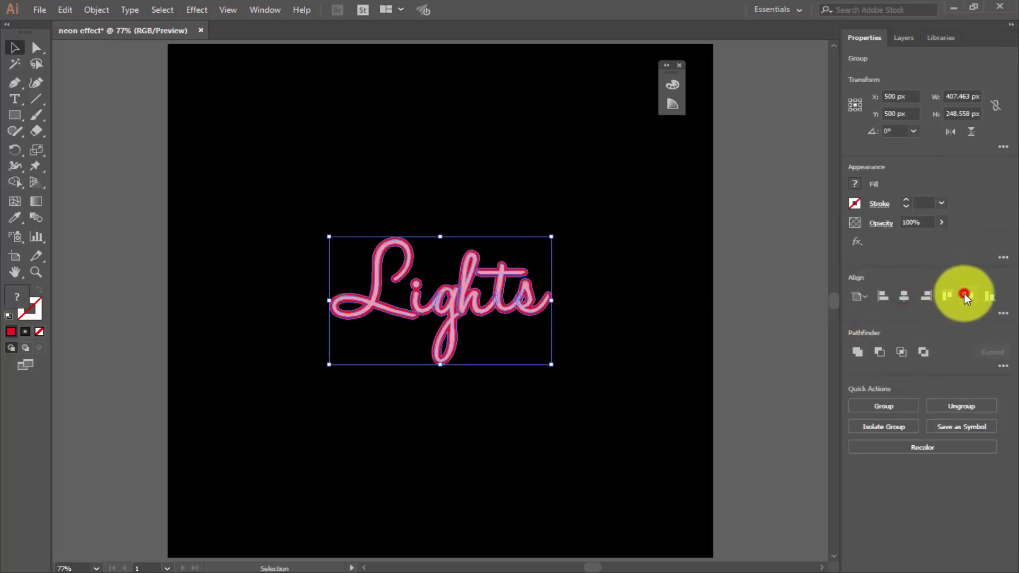
left_click(669, 311)
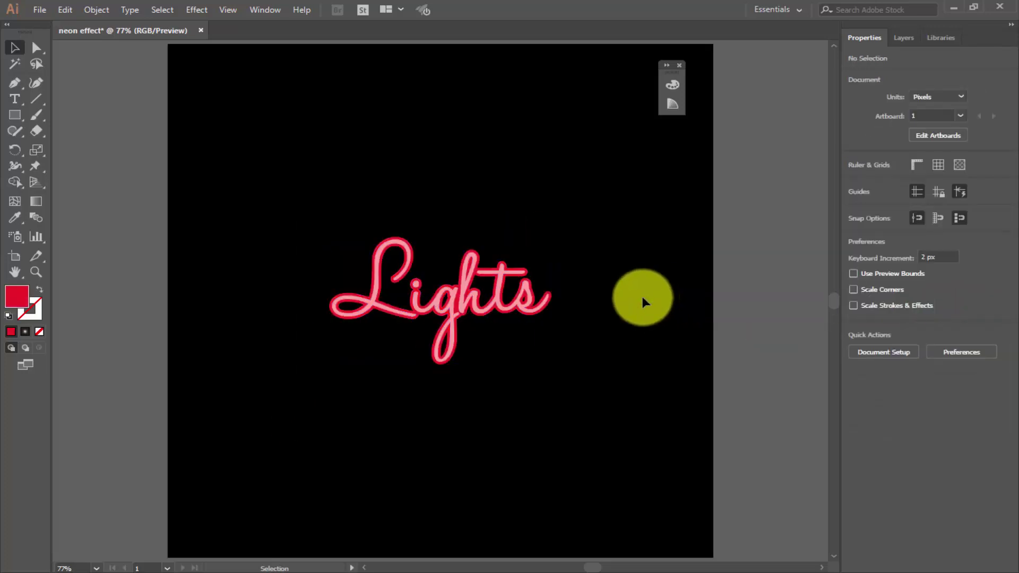
Step: Apply a 6.3 px Gaussian Blur to the Lights group
left_click(469, 252)
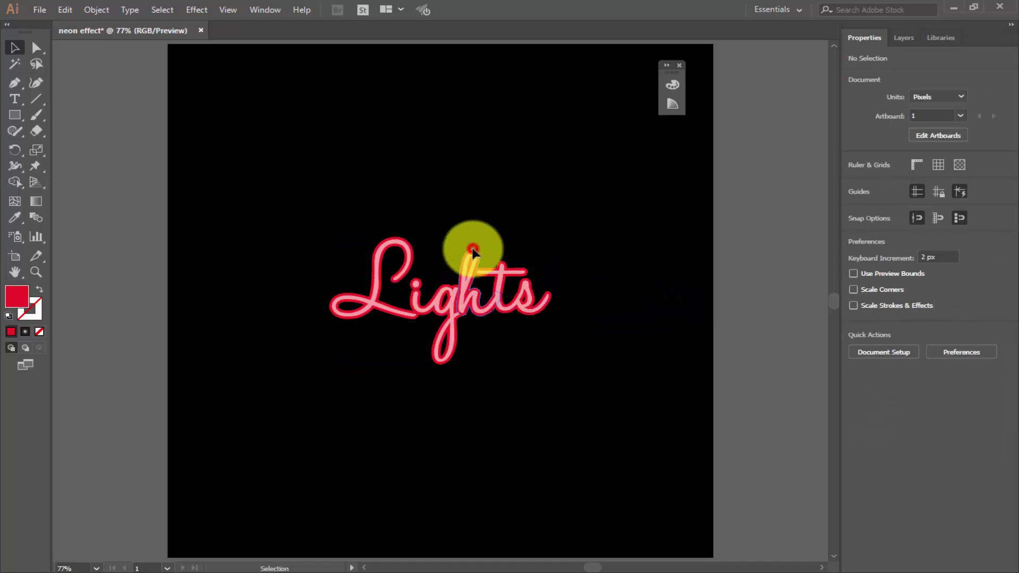
left_click(196, 9)
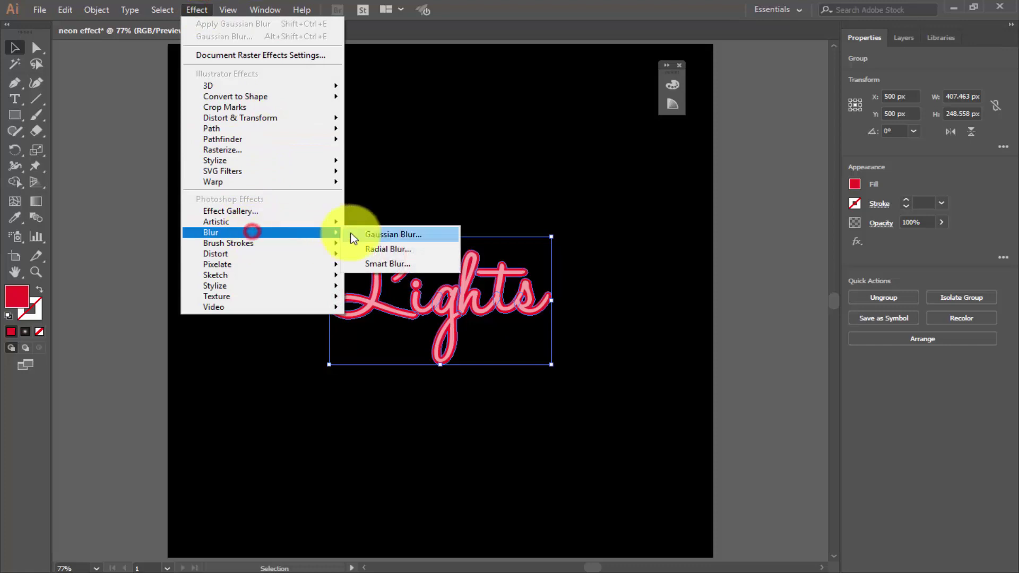
left_click(360, 235)
left_click(671, 301)
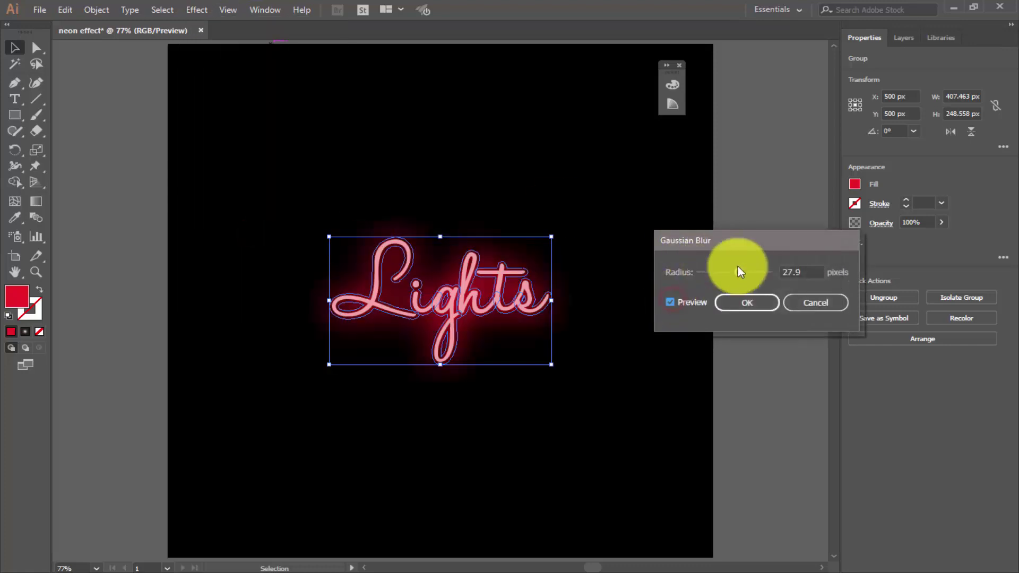
left_click_drag(738, 272, 718, 273)
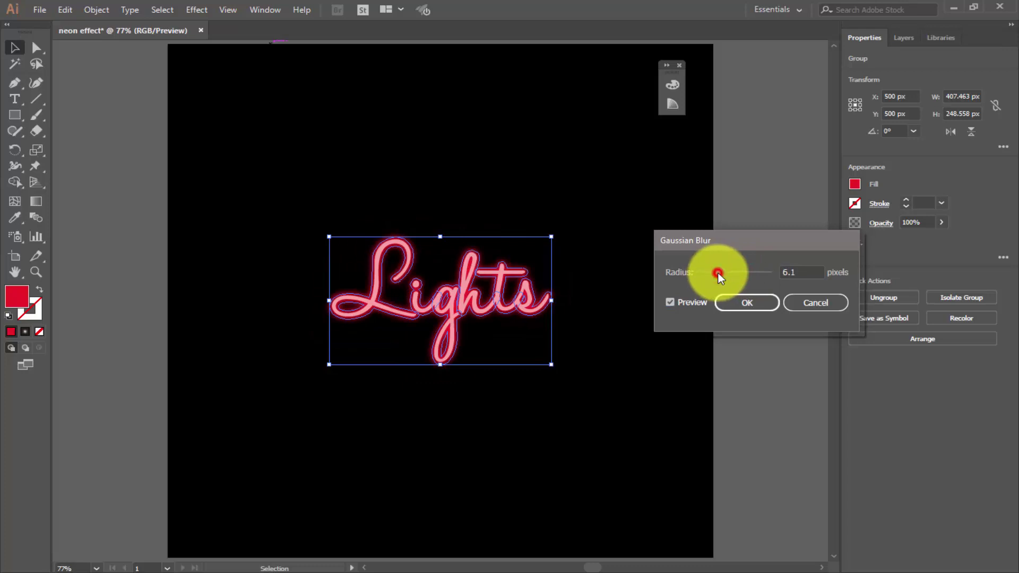
left_click(741, 304)
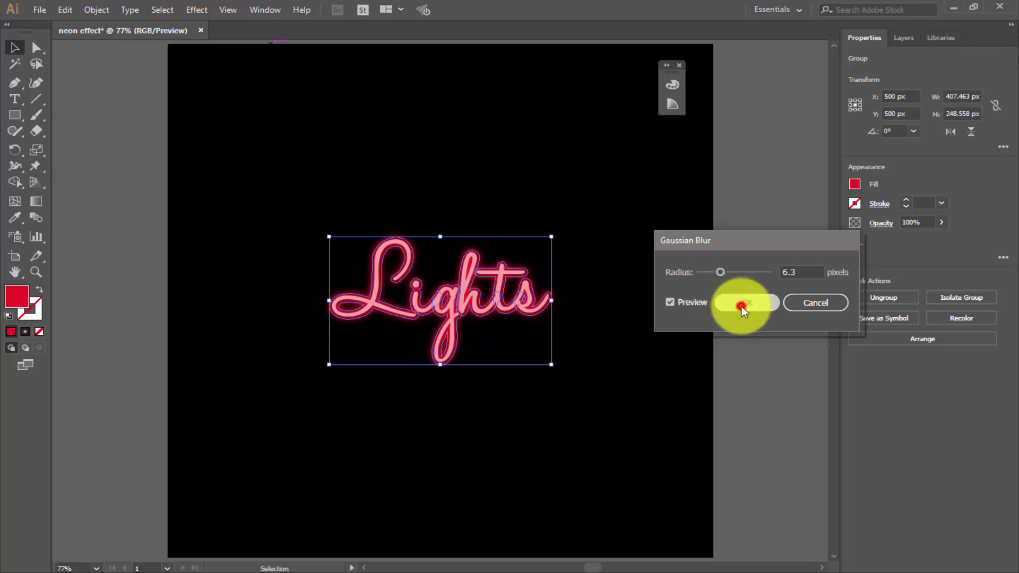
left_click(587, 177)
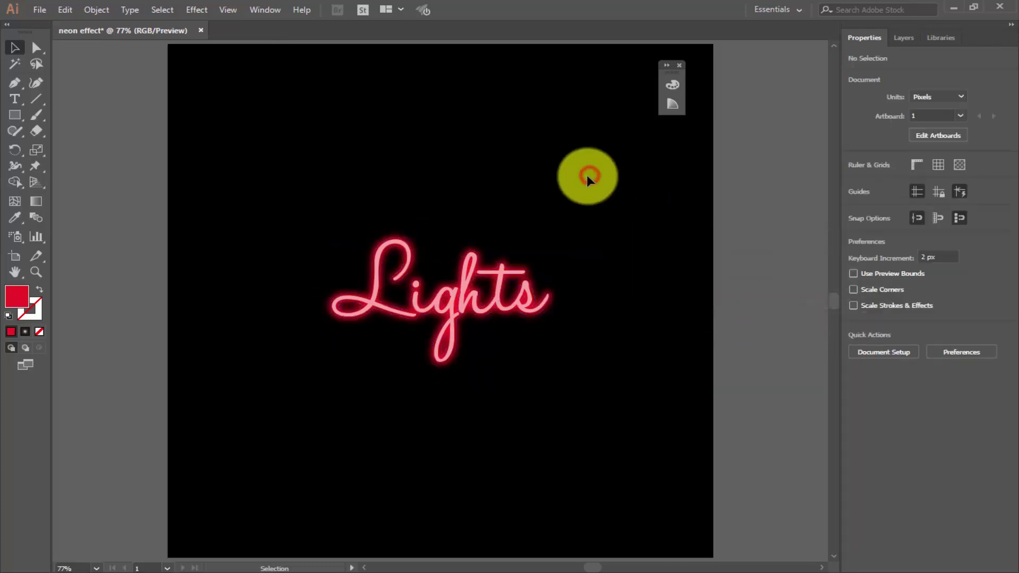
left_click(405, 235)
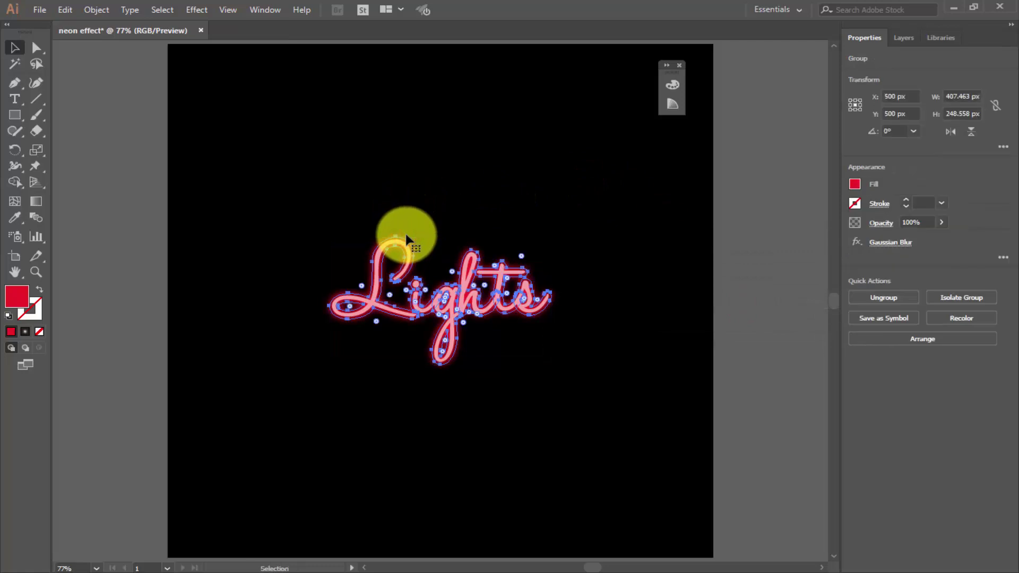
Step: Paste a copy of the blurred Lights group in place (Ctrl+F) over the original
left_click(99, 10)
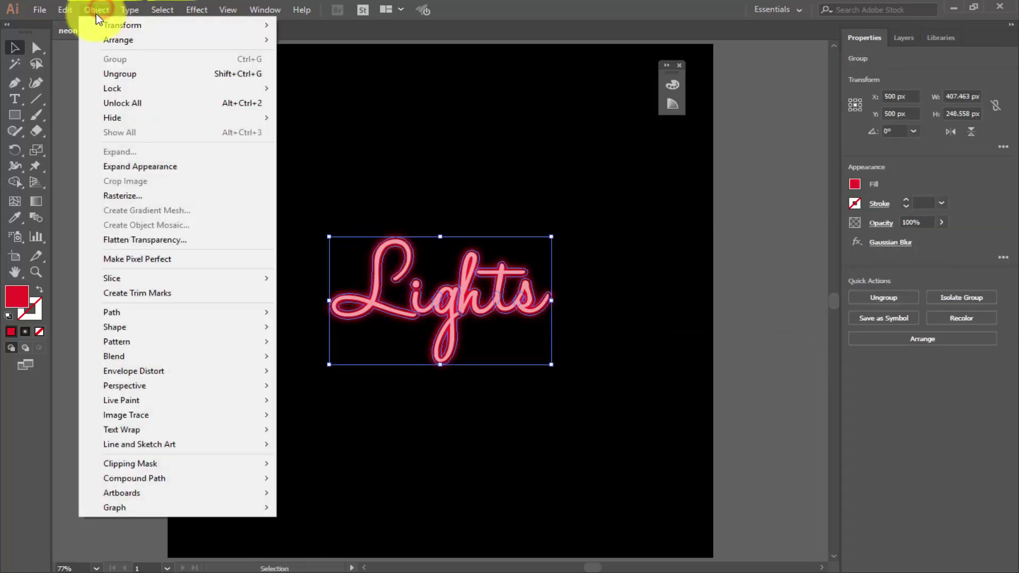
left_click(68, 7)
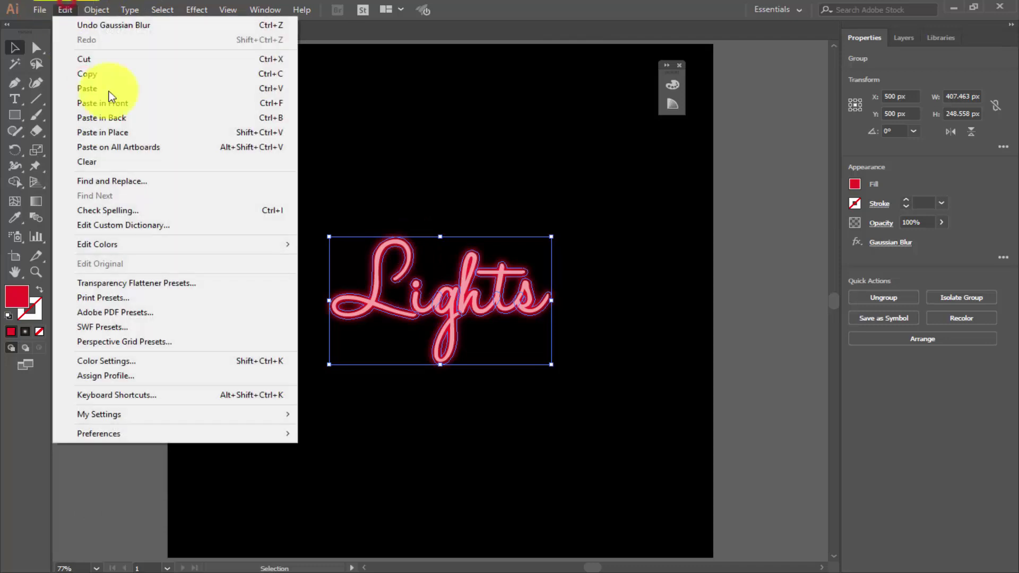
left_click(144, 133)
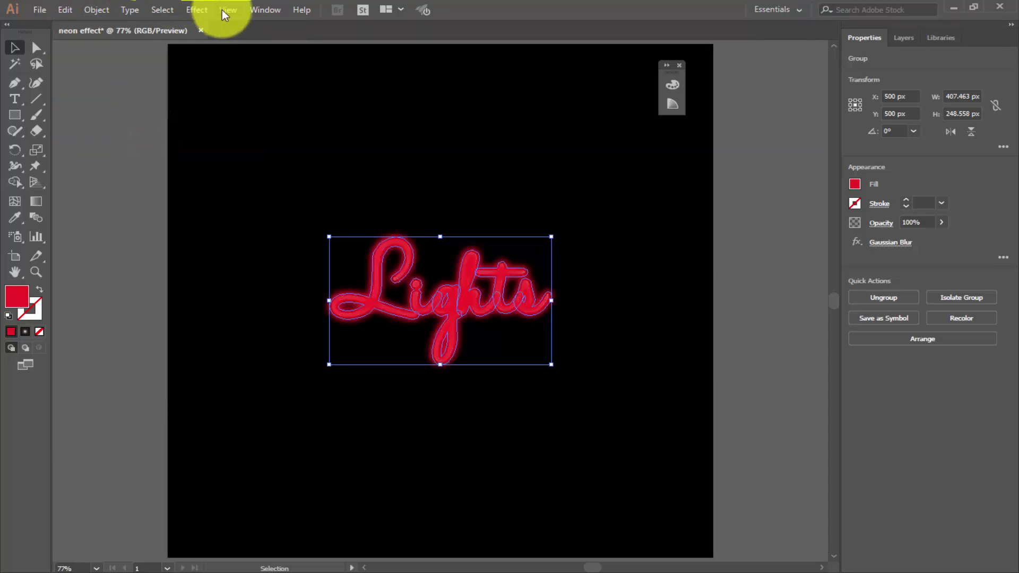
Step: Apply a 36.4 px Gaussian Blur to the top Lights copy, then expand Layer 1 in Layers
left_click(196, 11)
mouse_move(239, 232)
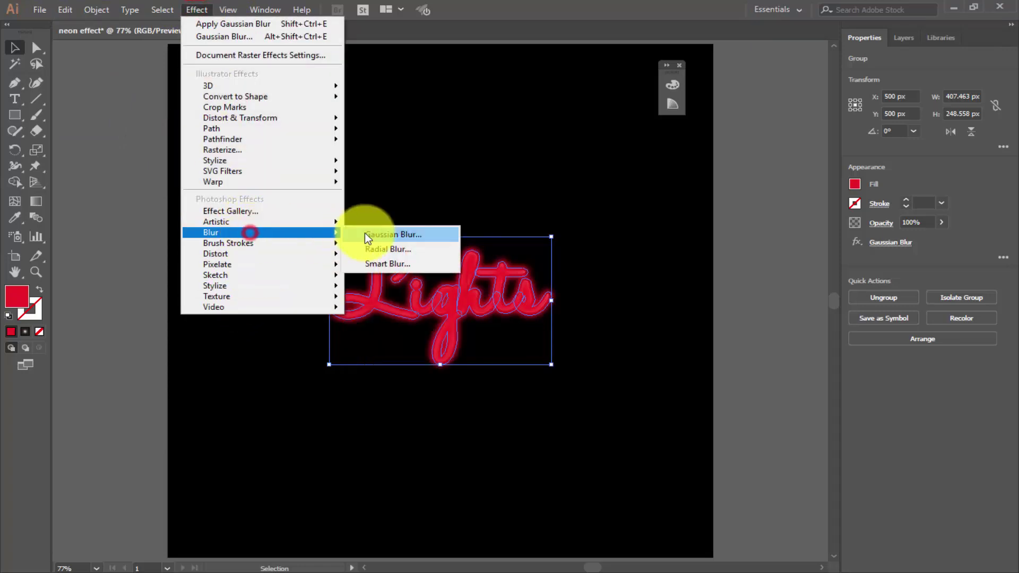
left_click(366, 233)
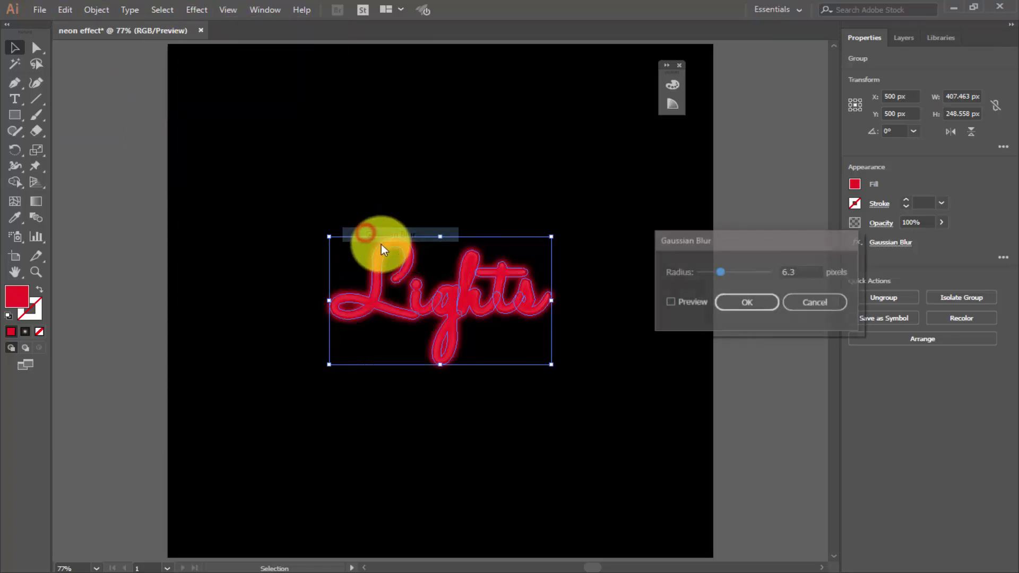
left_click(676, 303)
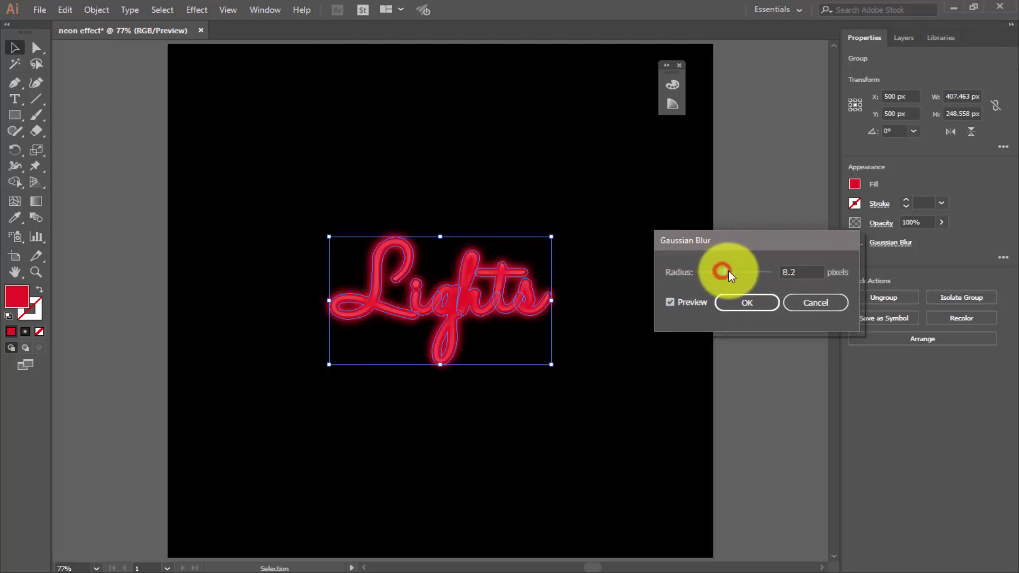
mouse_move(728, 271)
left_mouse_down()
mouse_move(753, 275)
mouse_move(741, 275)
left_mouse_up()
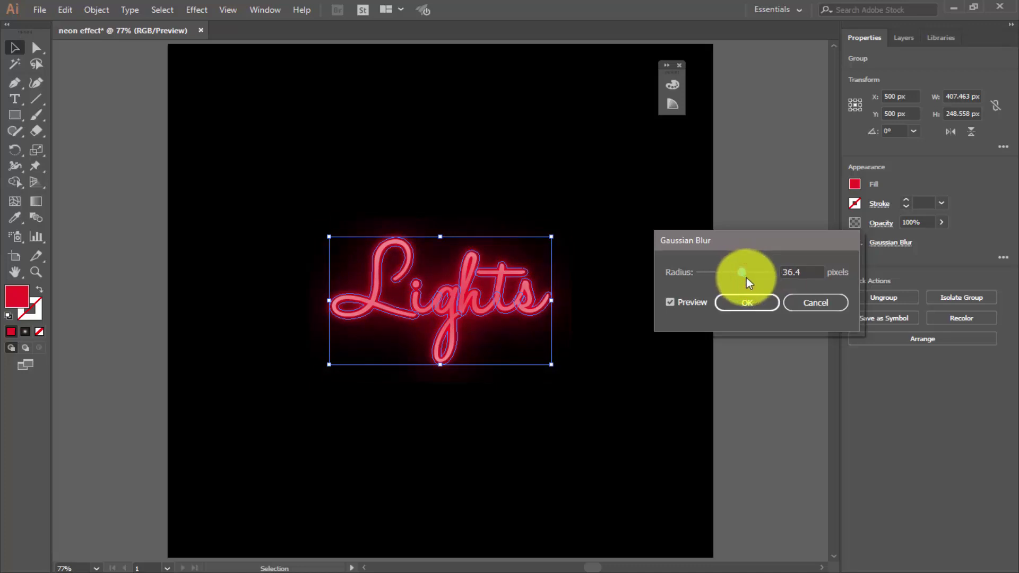
left_click(746, 304)
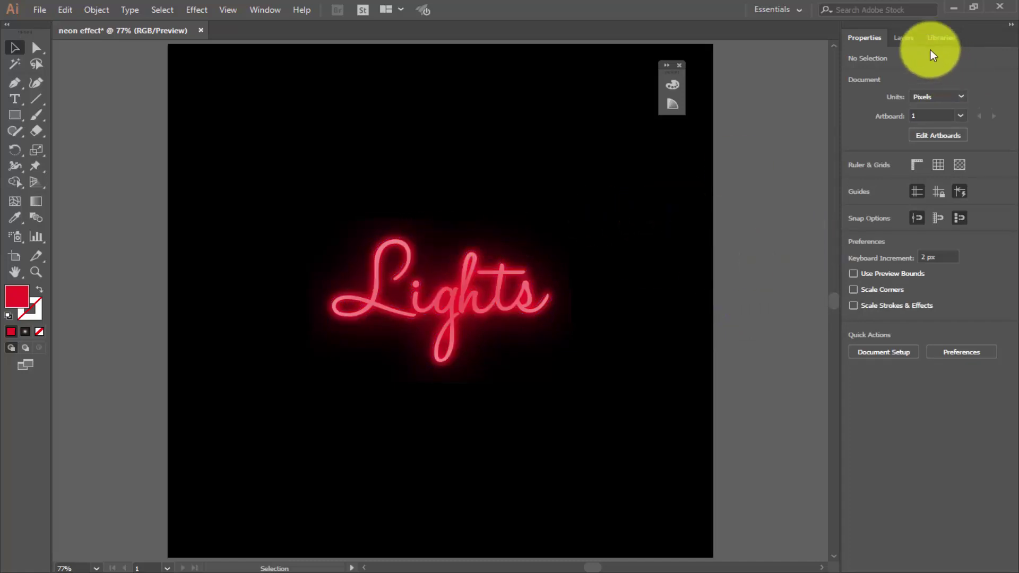
left_click(909, 37)
left_click(887, 58)
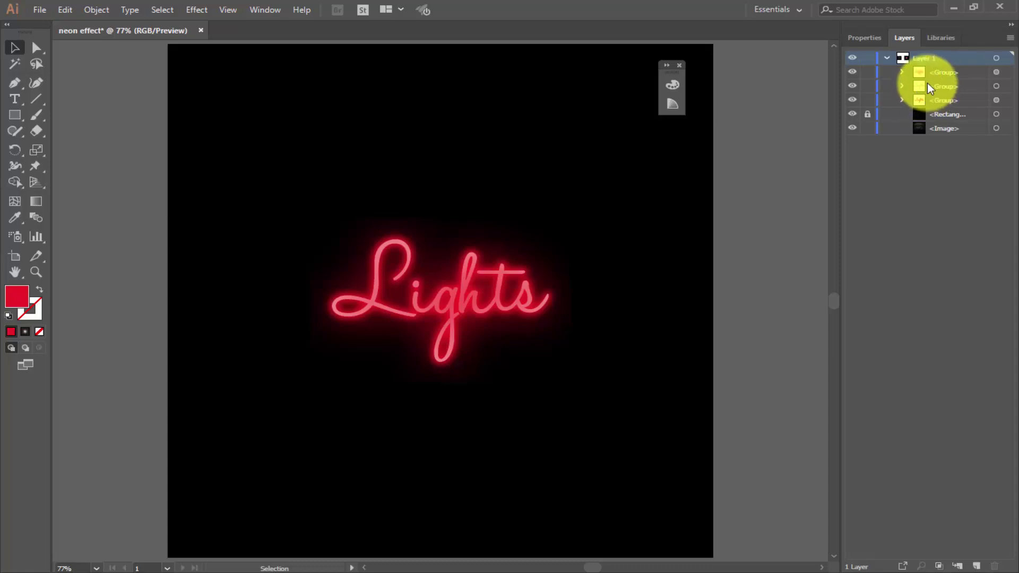
Step: Marquee-select the sharp Lights sign and both blurred glow copies and group them with Ctrl+G
left_click(934, 71)
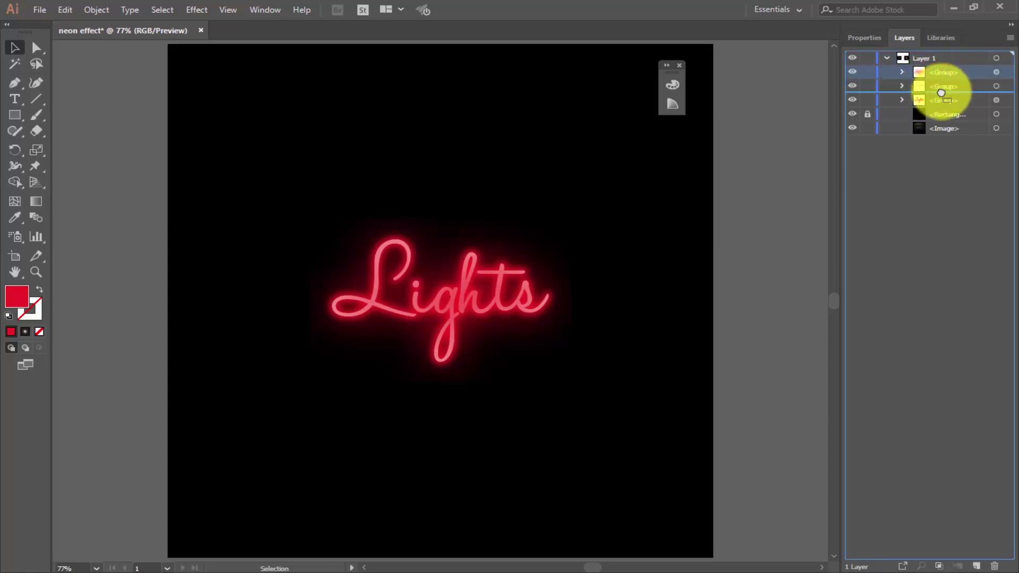
left_click(942, 91)
left_click(754, 310)
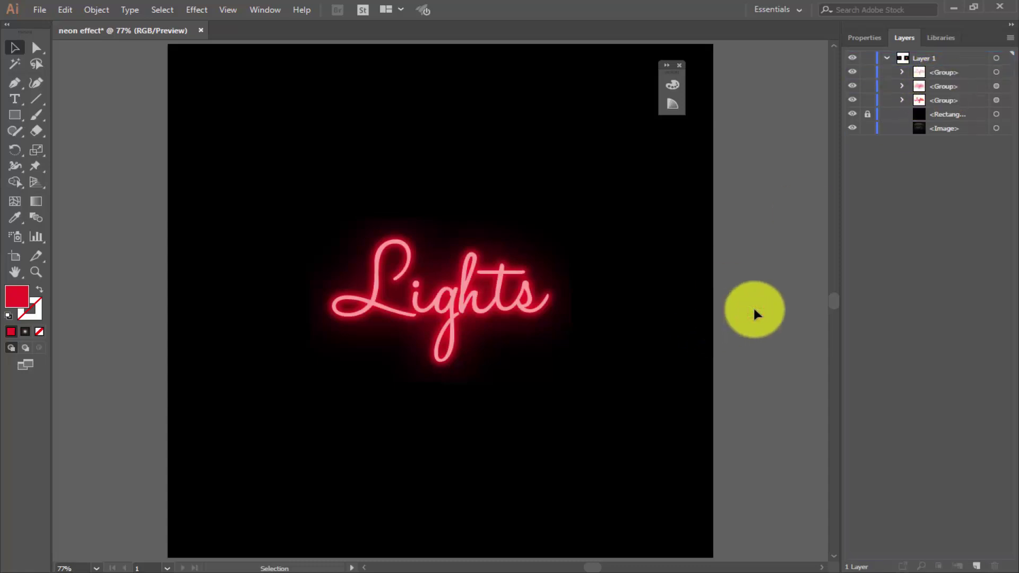
left_click(945, 73)
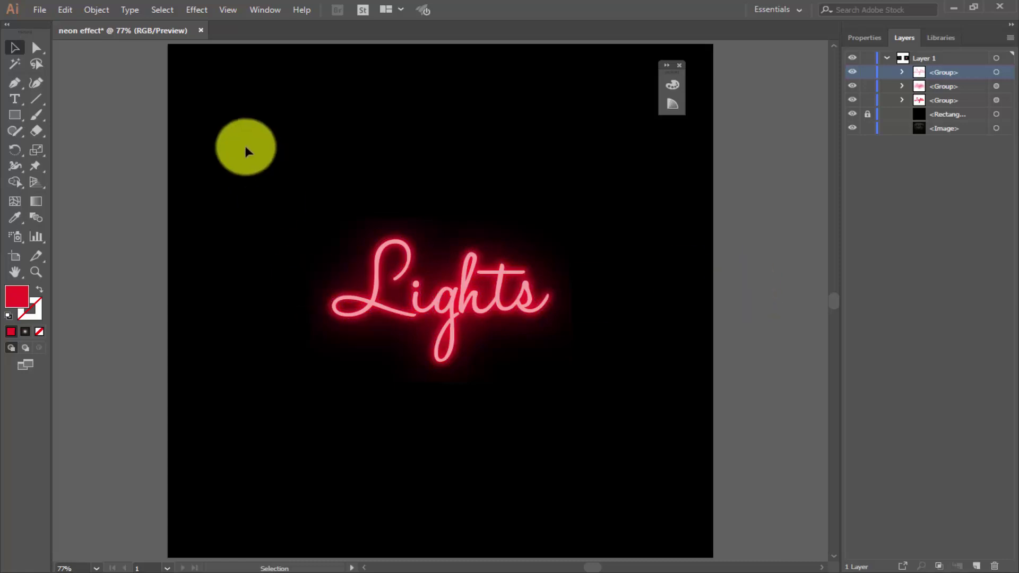
left_click(394, 305)
left_click(282, 224)
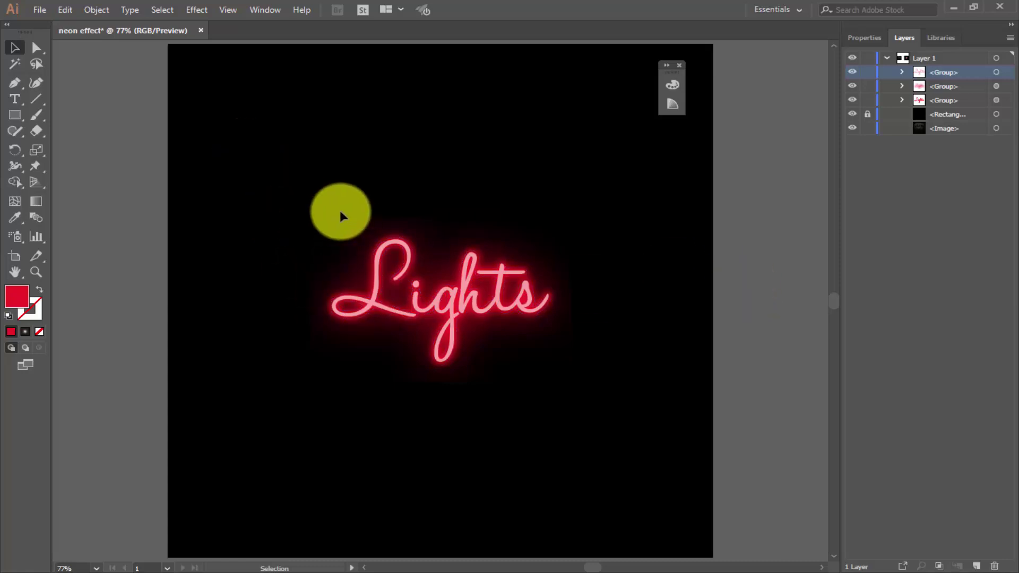
left_click_drag(321, 201, 572, 395)
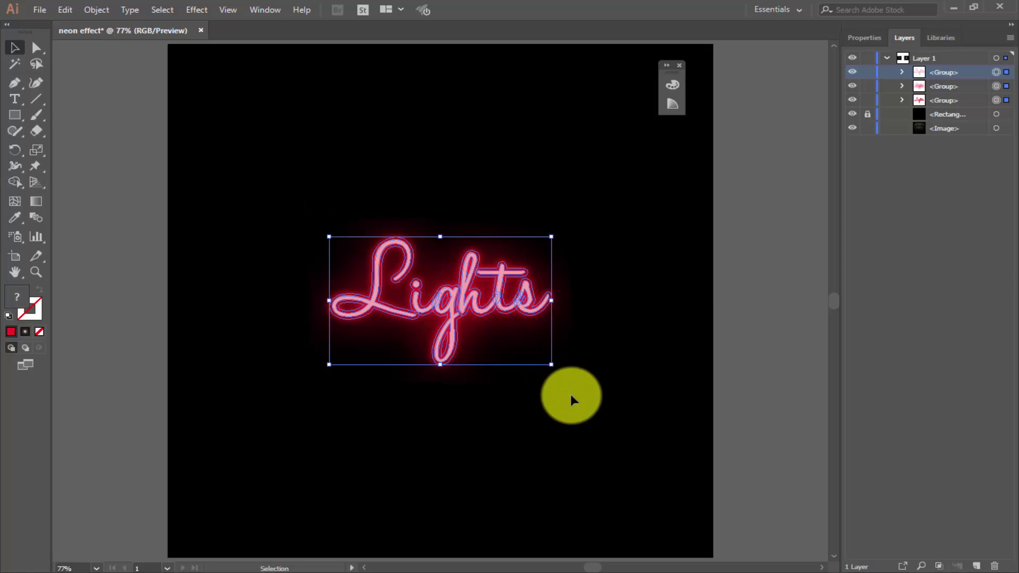
key("ctrl+g")
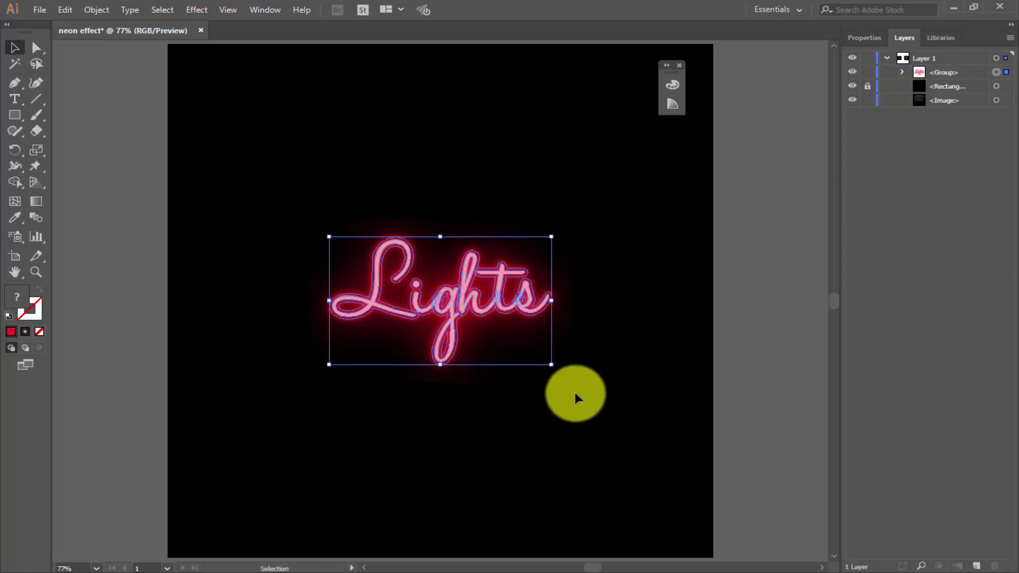
left_click(604, 371)
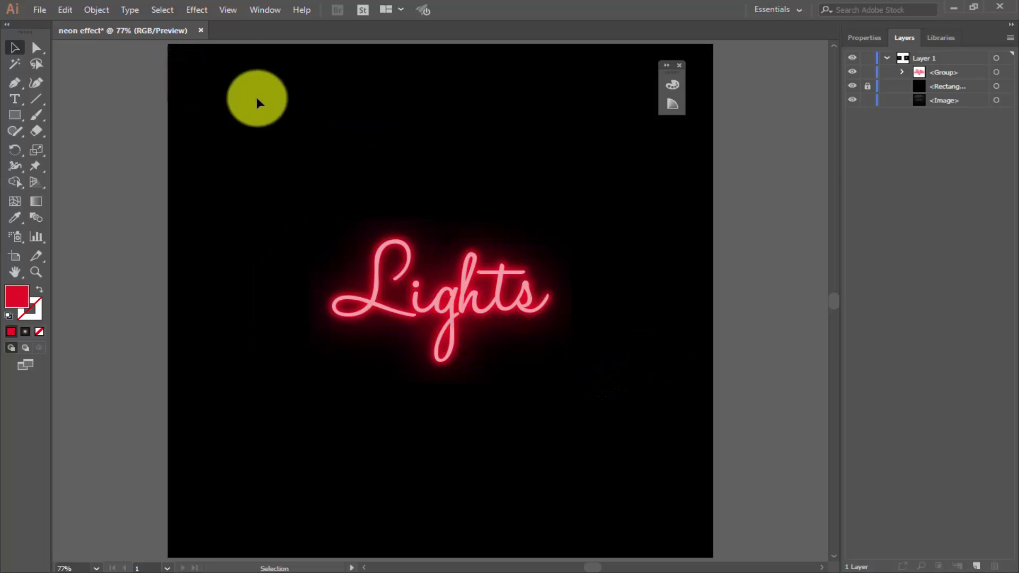
Step: Move the brick wall image onto the artboard, bring it above the black rectangle, and nudge it into place
scroll(256, 97, "down", 4)
mouse_move(69, 118)
left_mouse_down()
mouse_move(377, 125)
mouse_move(348, 121)
left_mouse_up()
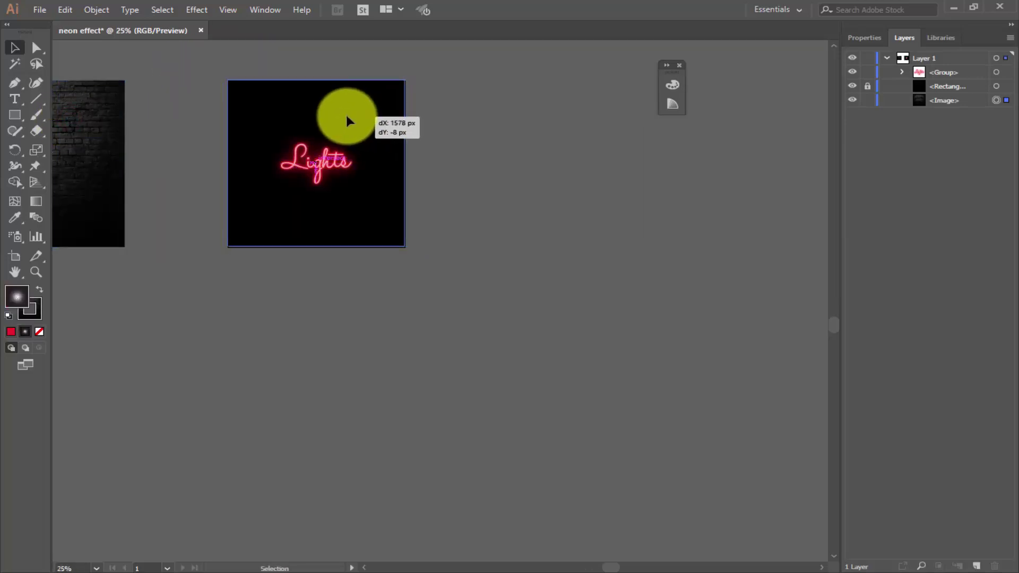
key("ctrl+0")
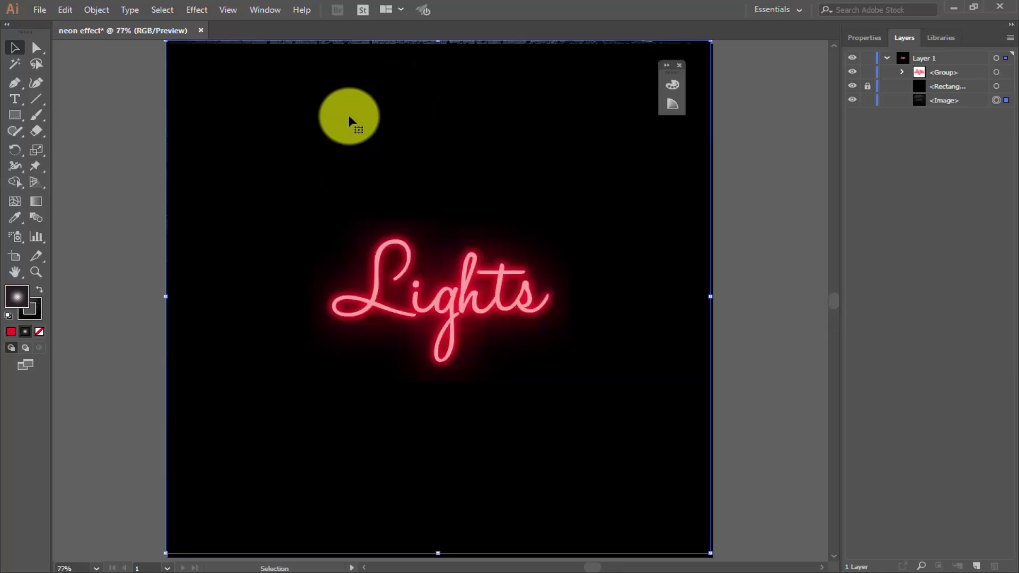
key("ctrl+bracketright")
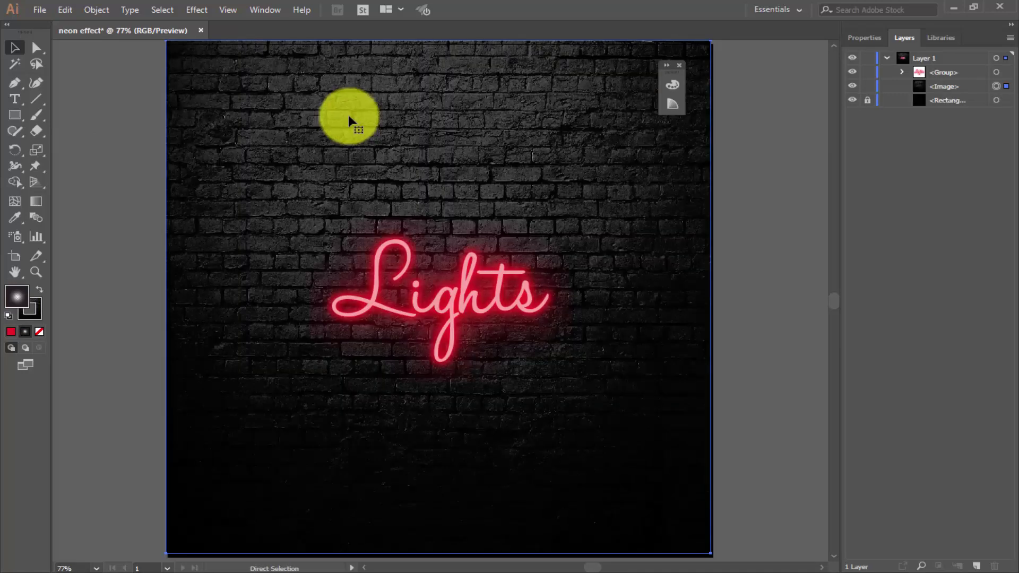
key("v")
left_click_drag(357, 131, 358, 135)
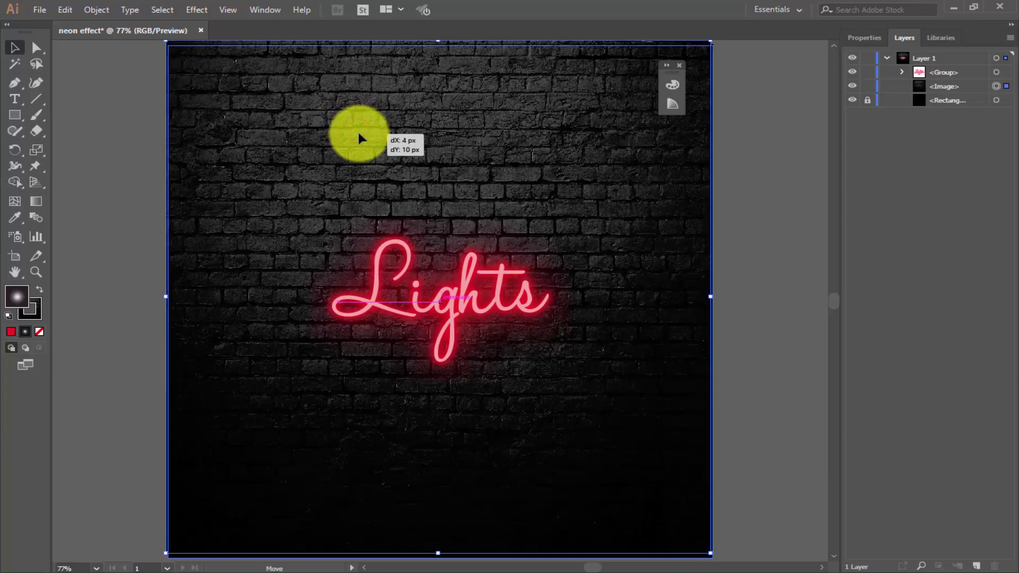
left_click(763, 216)
left_click(411, 313)
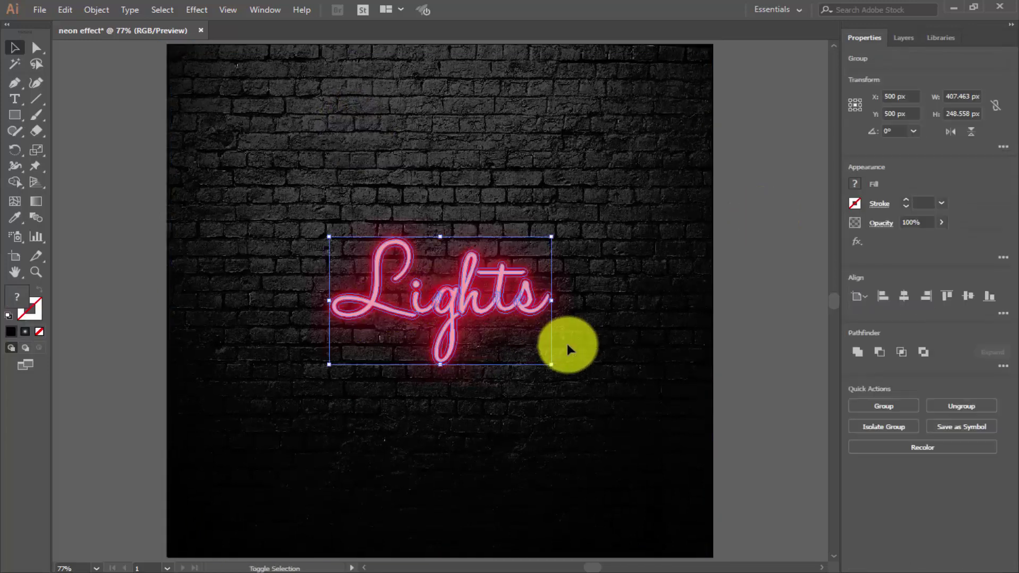
Step: Rotate the Lights group about 19.3° to rise to the right, adjusting its size with corner handles
left_click(558, 372, "shift")
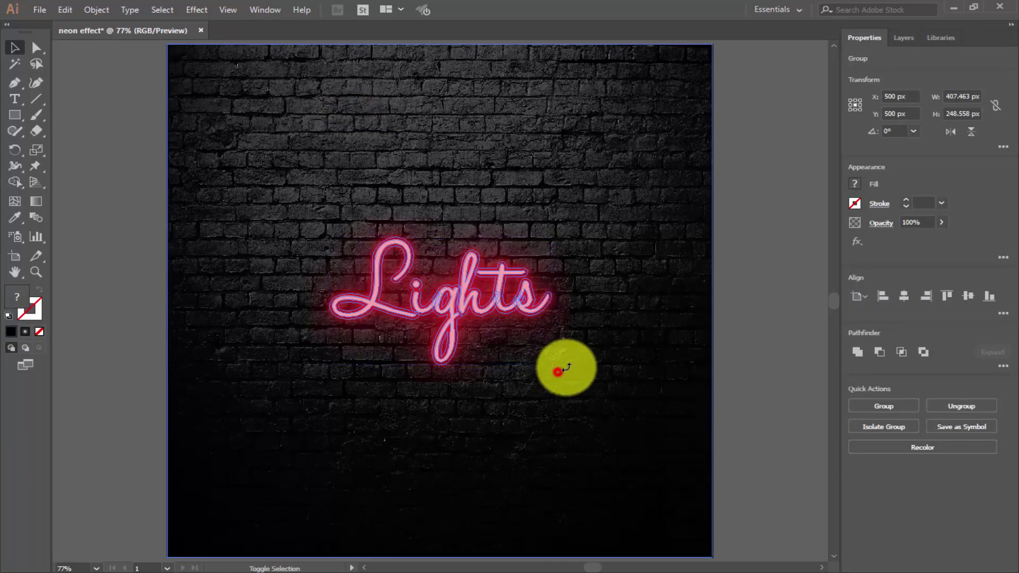
left_click(520, 305)
left_click_drag(556, 372, 573, 298)
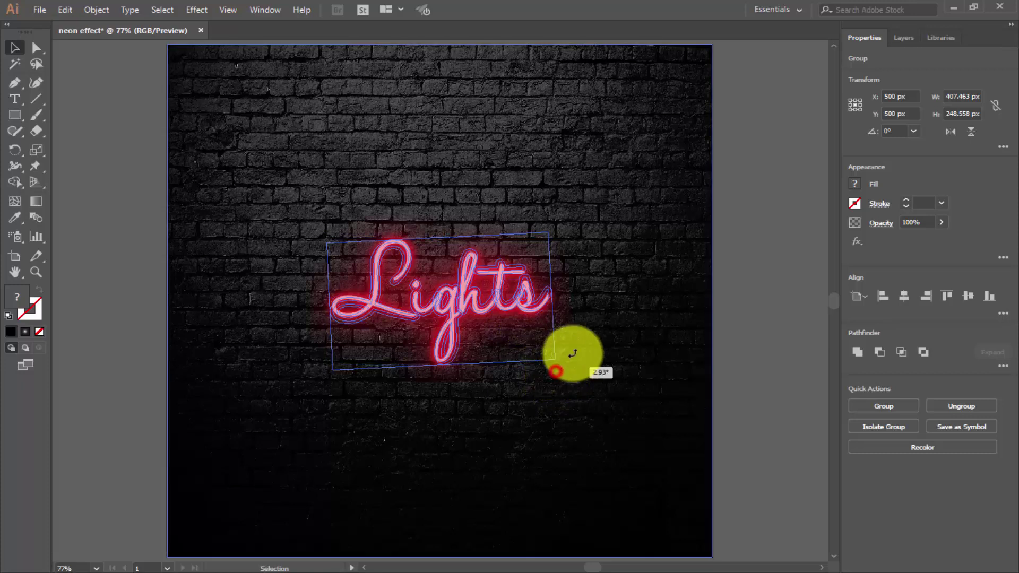
left_click_drag(523, 206, 546, 181)
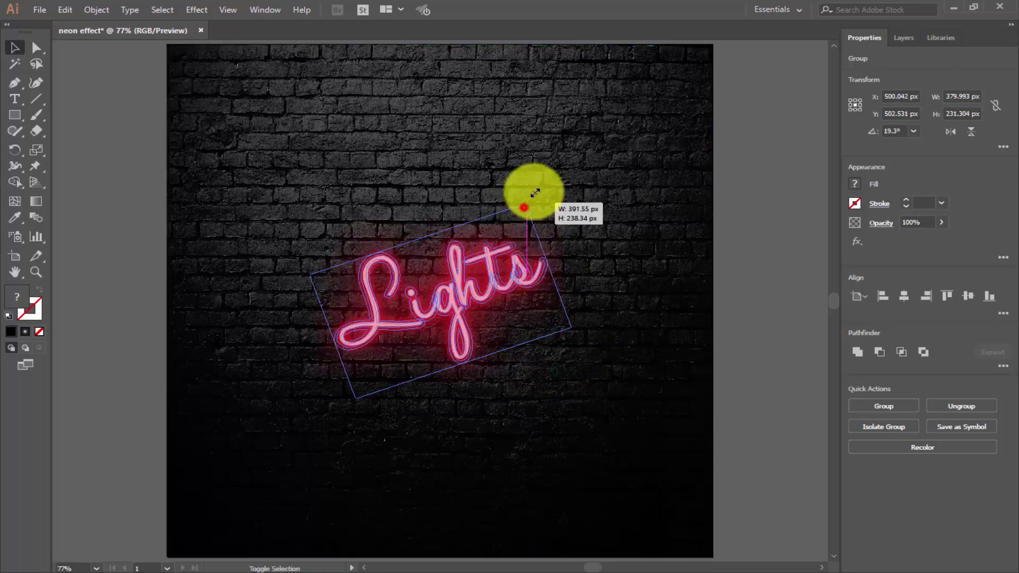
left_click(703, 219)
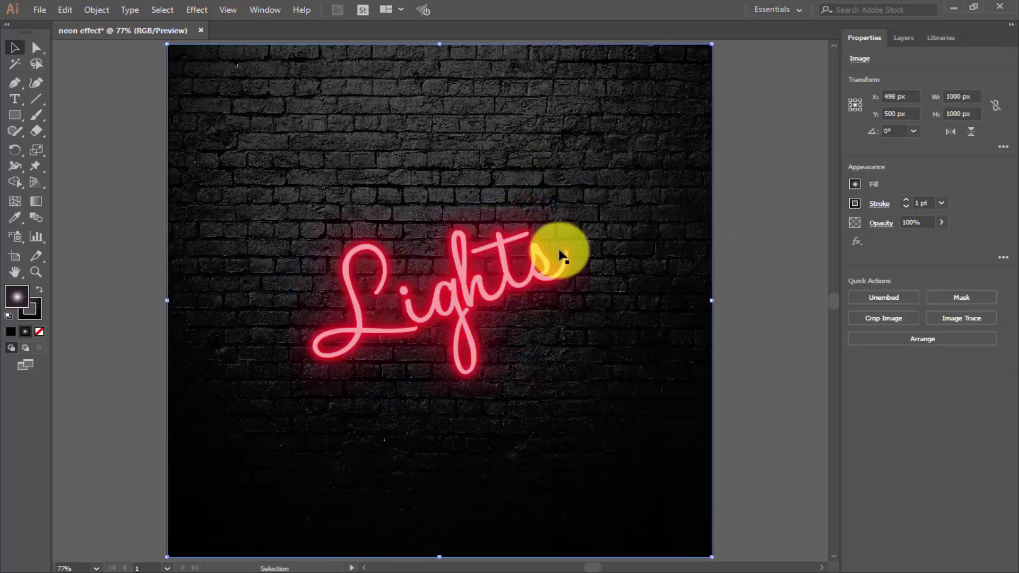
left_click(511, 257)
left_click_drag(544, 183, 537, 209)
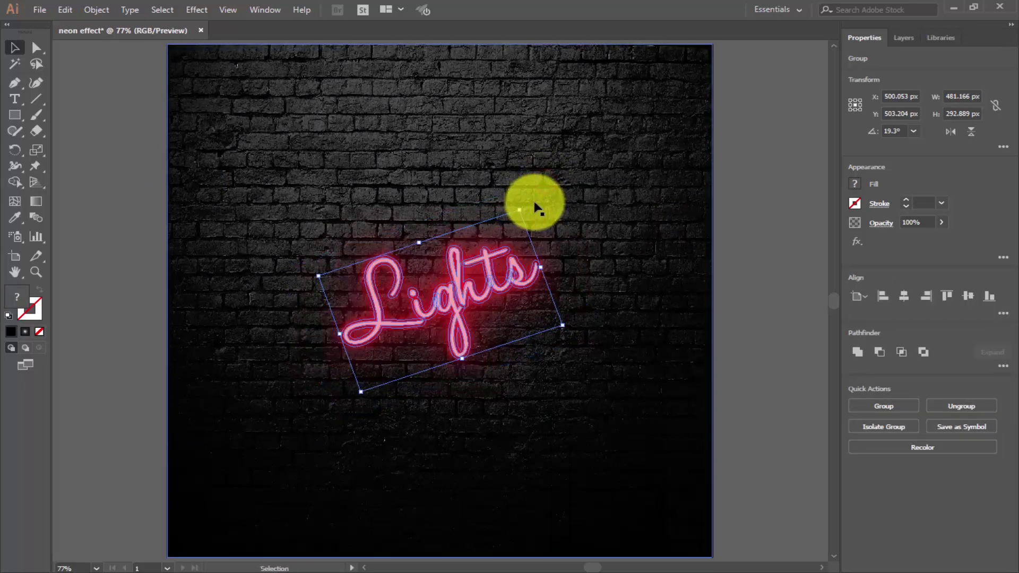
left_click(533, 179)
Step: Draw a small circle near the top left of the wall and fill it crimson
left_click(15, 115)
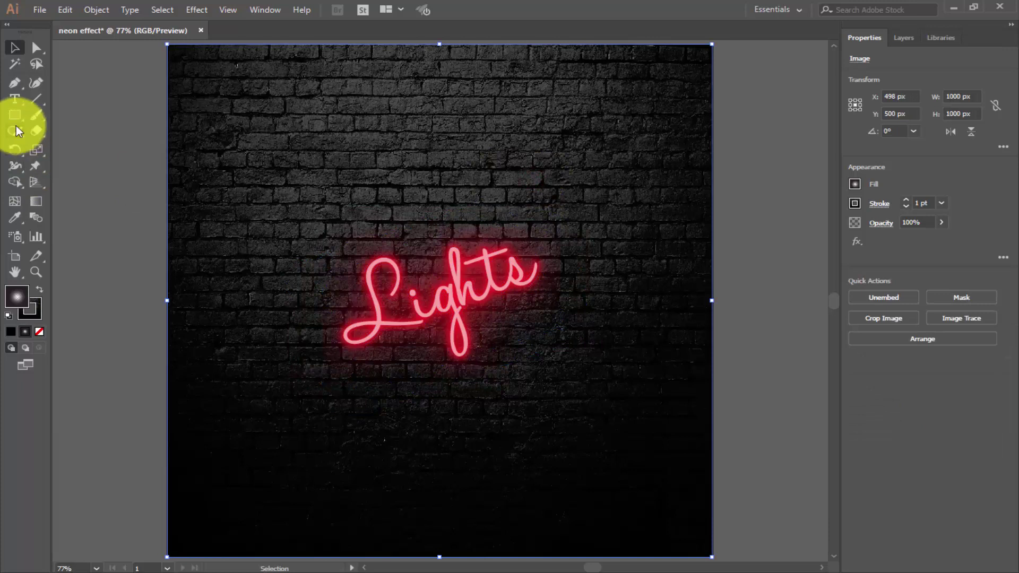
left_click_drag(288, 125, 353, 185)
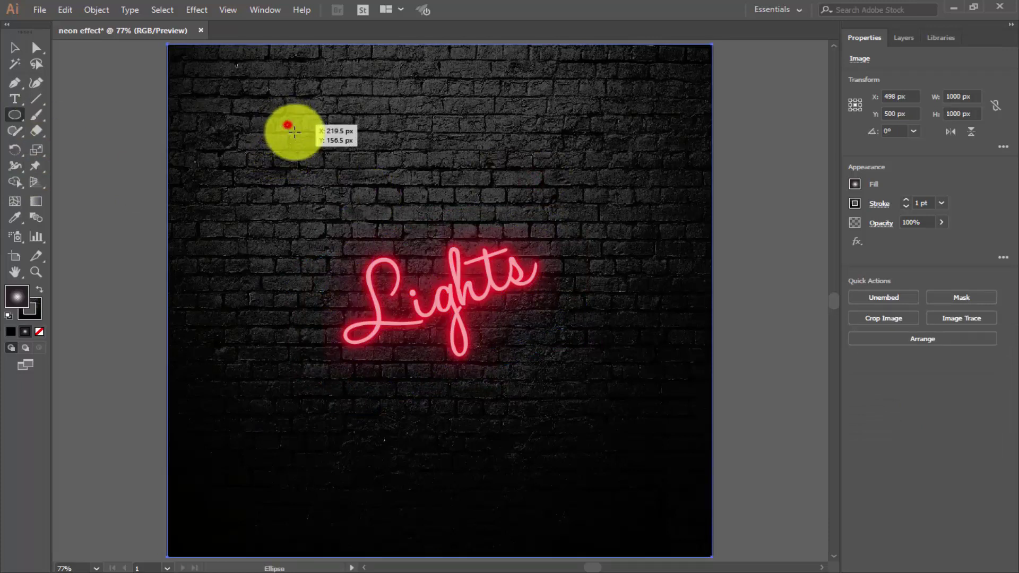
left_click(855, 184)
left_click(800, 231)
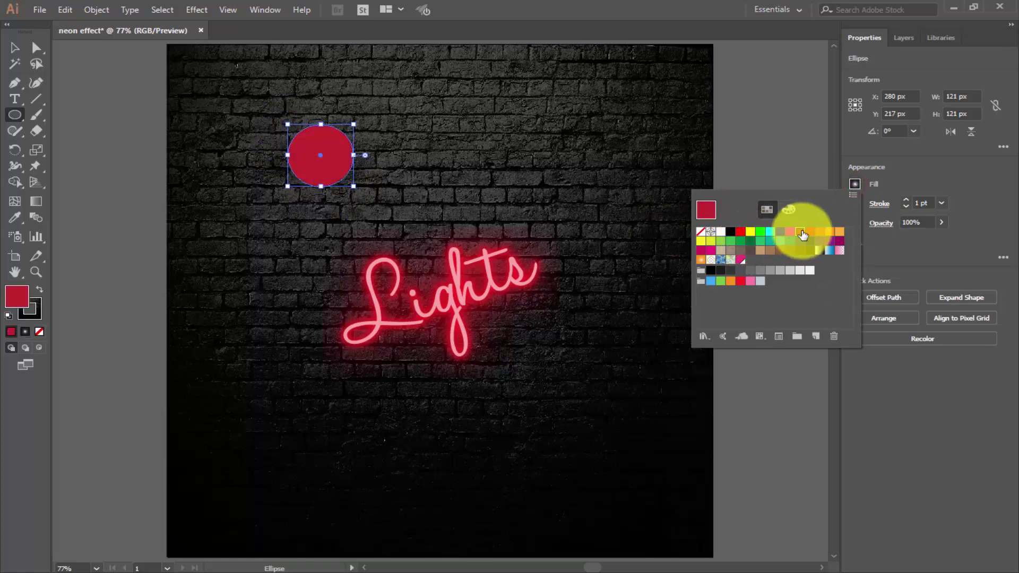
left_click(231, 12)
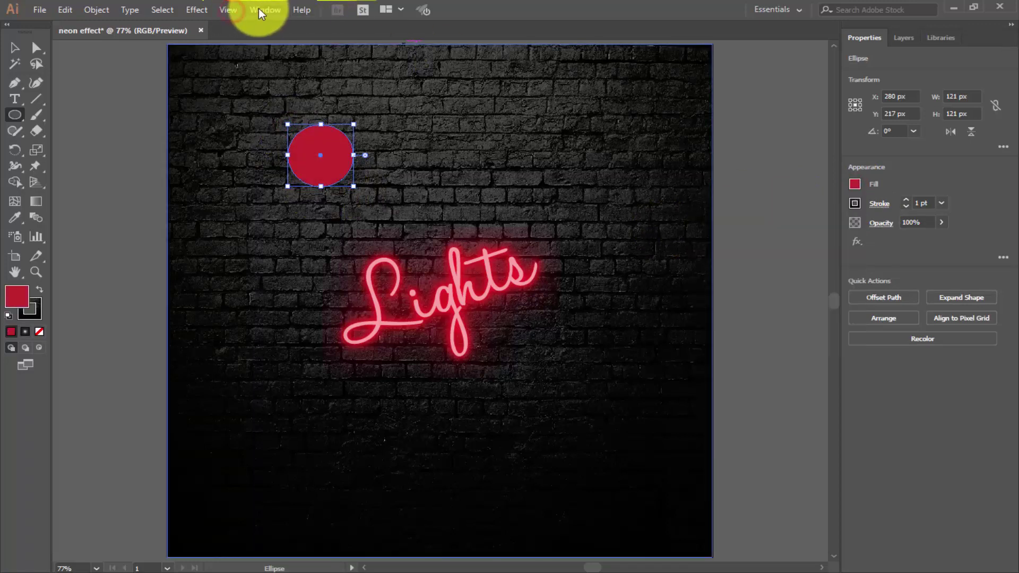
Step: Soften the crimson circle with a 30 px Gaussian Blur
left_click(183, 9)
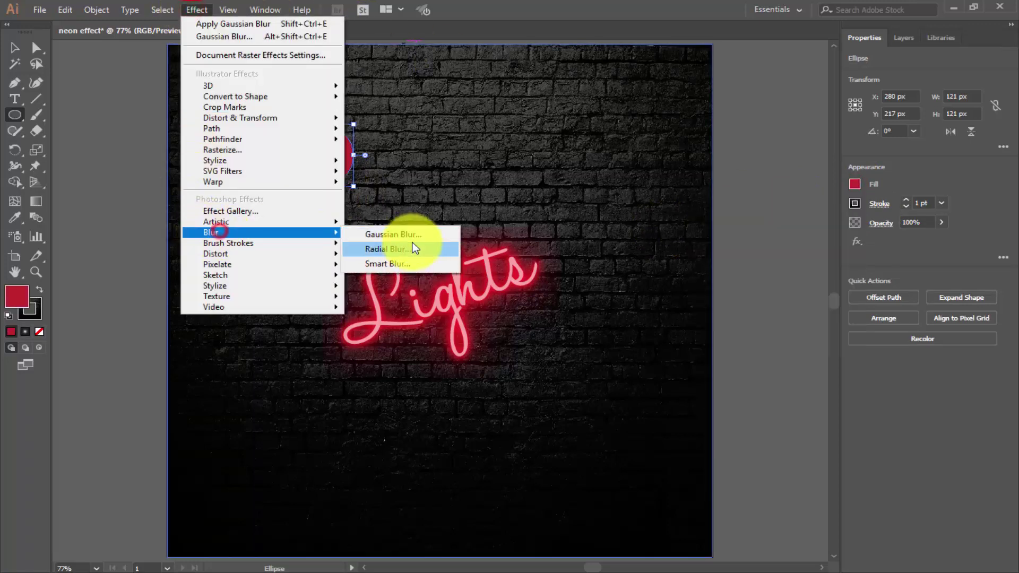
left_click(413, 233)
left_click(681, 301)
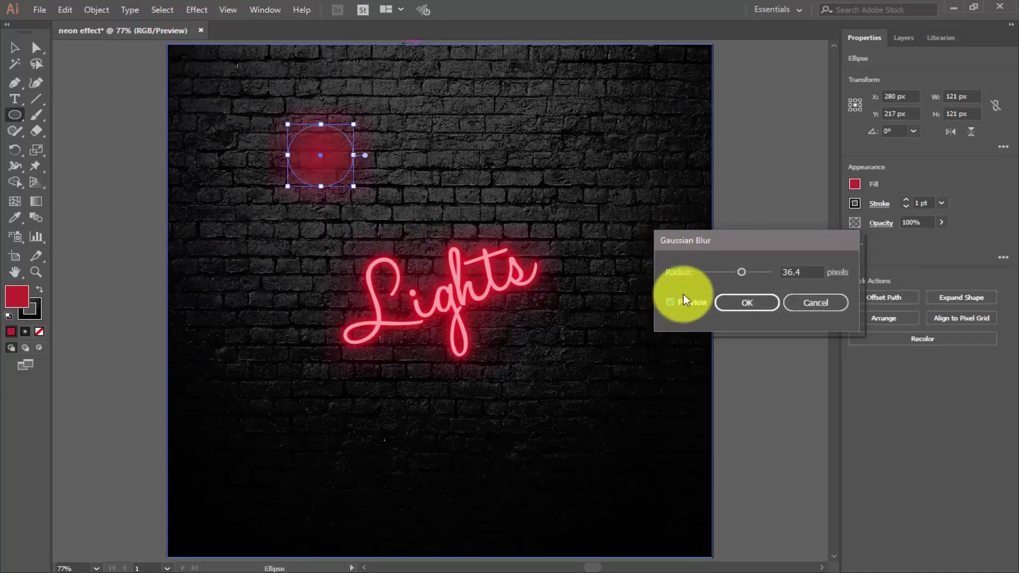
left_click_drag(742, 272, 742, 274)
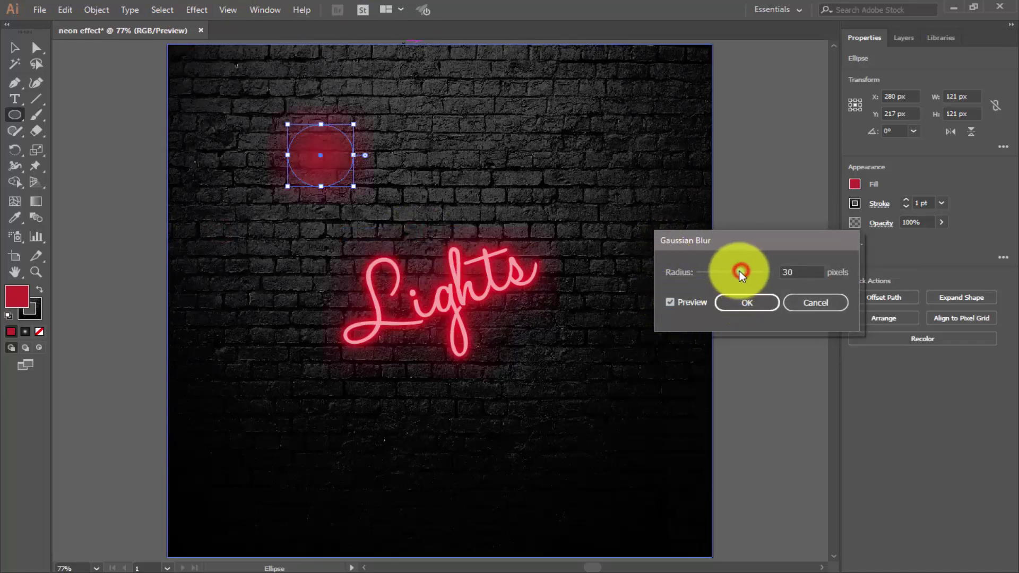
left_click(746, 303)
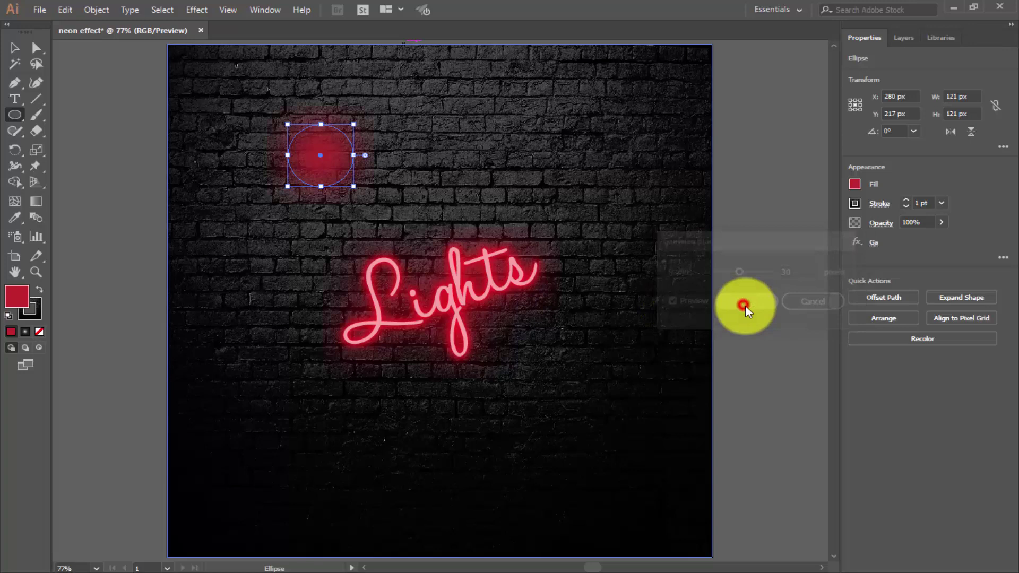
left_click(15, 47)
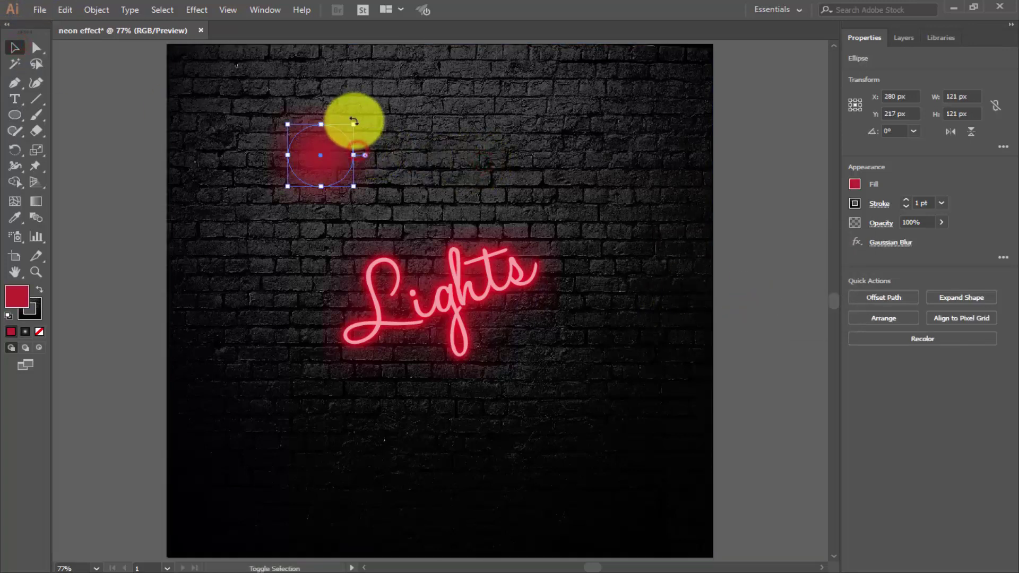
Step: Enlarge the blurred circle, move it over the Lights text, and set its opacity to 20%
mouse_move(354, 125)
left_mouse_down()
mouse_move(404, 72)
mouse_move(475, 292)
mouse_move(472, 279)
left_mouse_up()
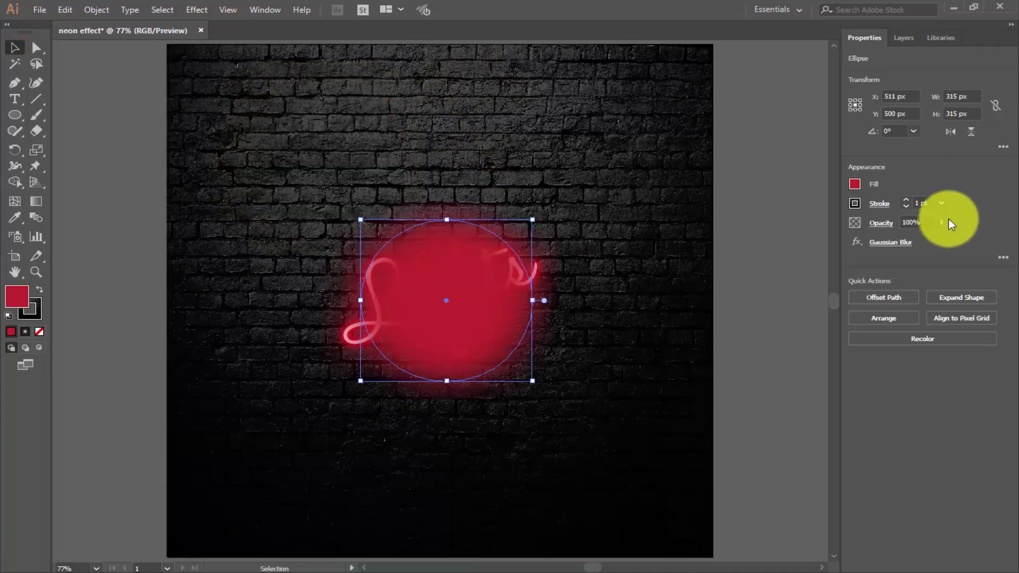
left_click_drag(932, 222, 864, 219)
type("20")
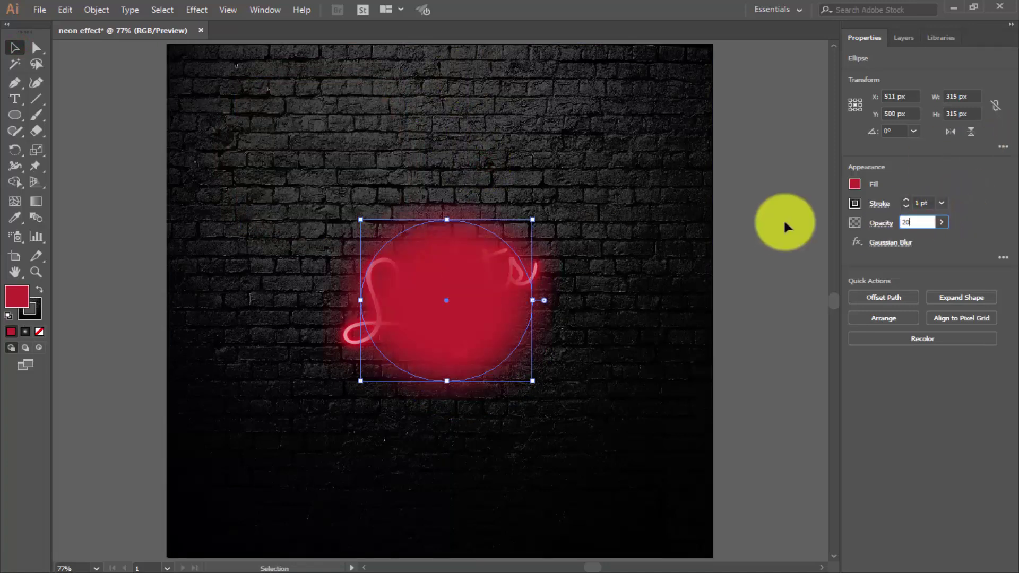
left_click(994, 221)
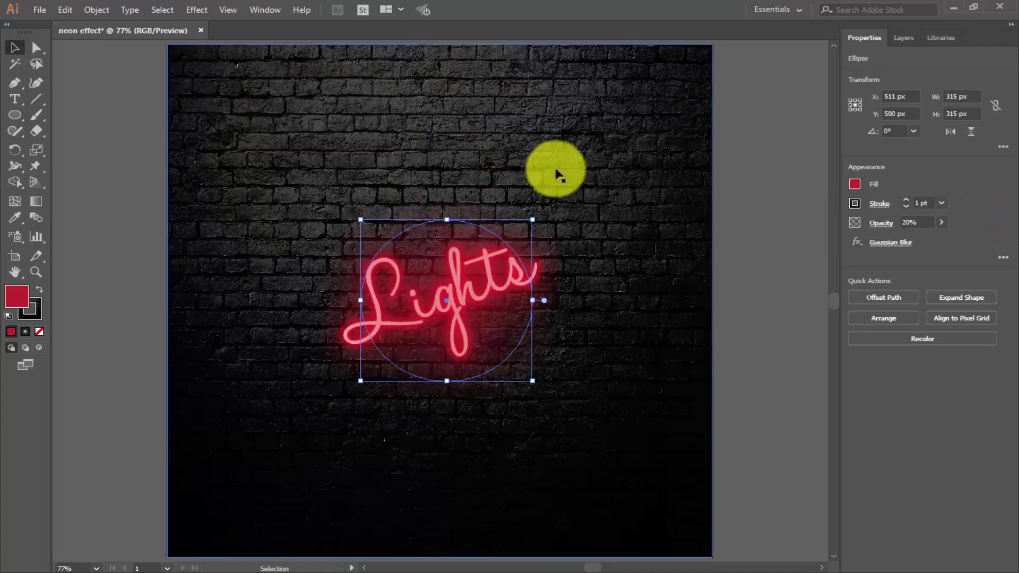
left_click(766, 167)
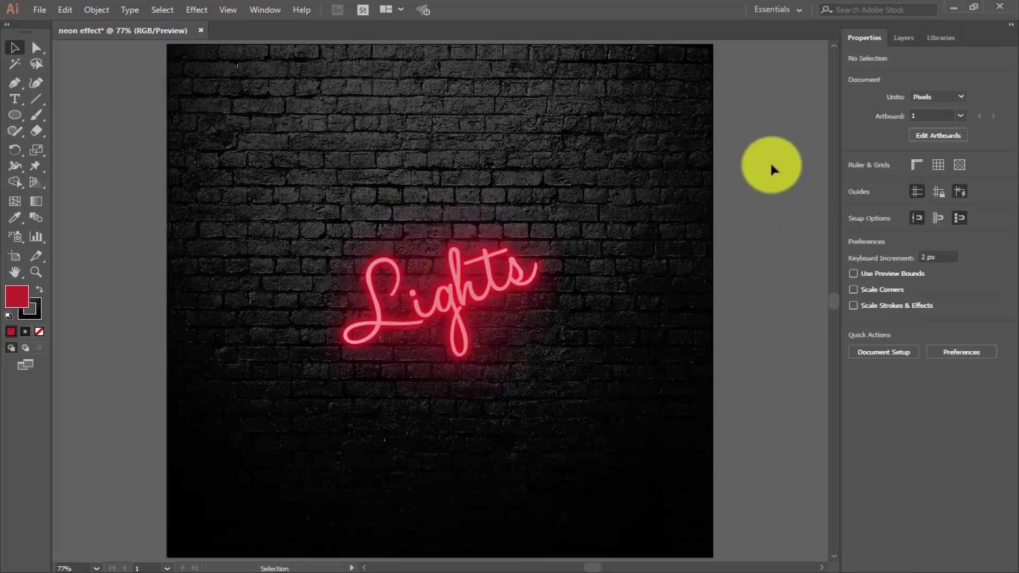
Step: Resize the glow circle to about 393 px
left_click(525, 302)
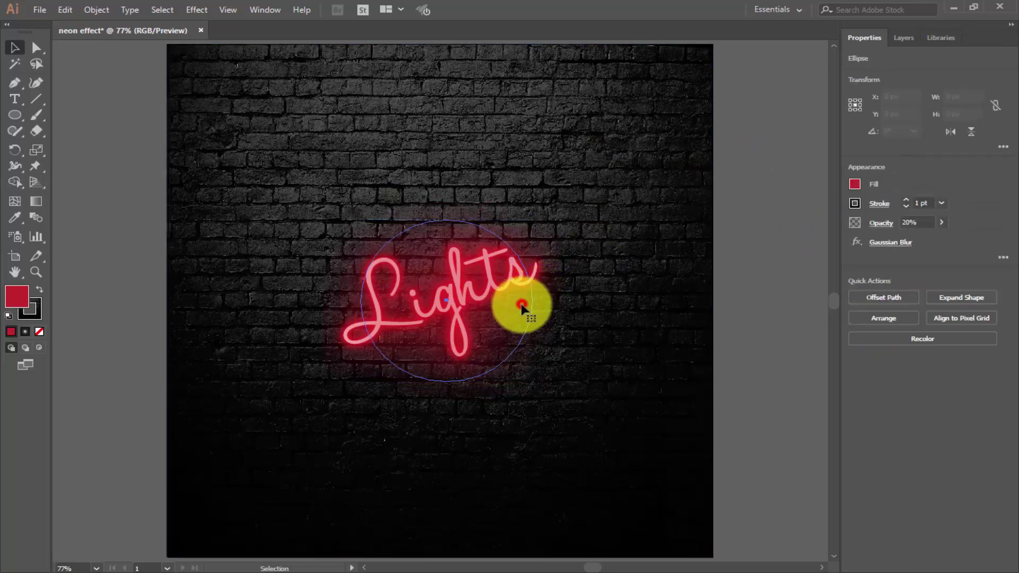
left_click_drag(532, 219, 555, 192)
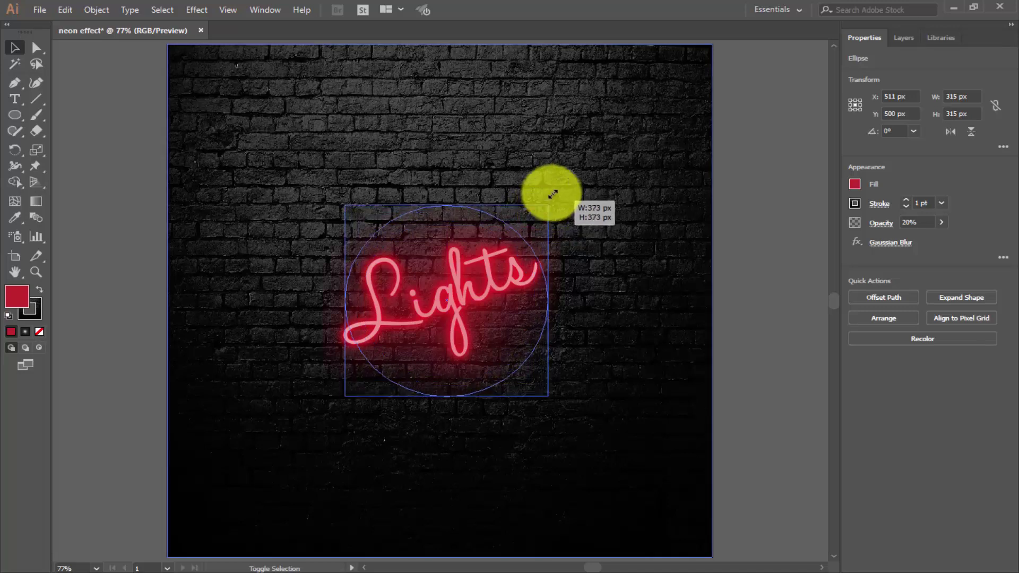
left_click(783, 186)
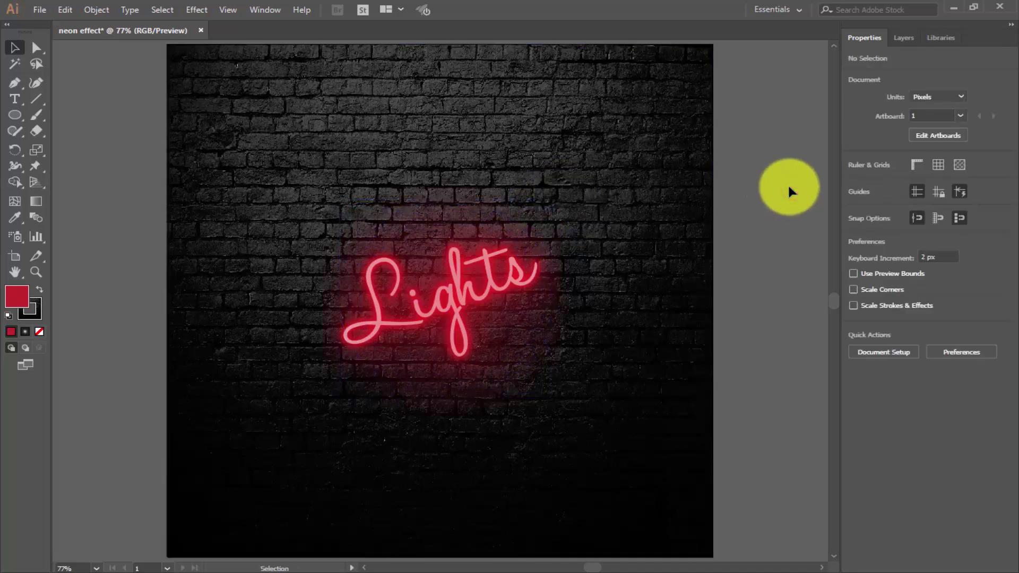
left_click(498, 341)
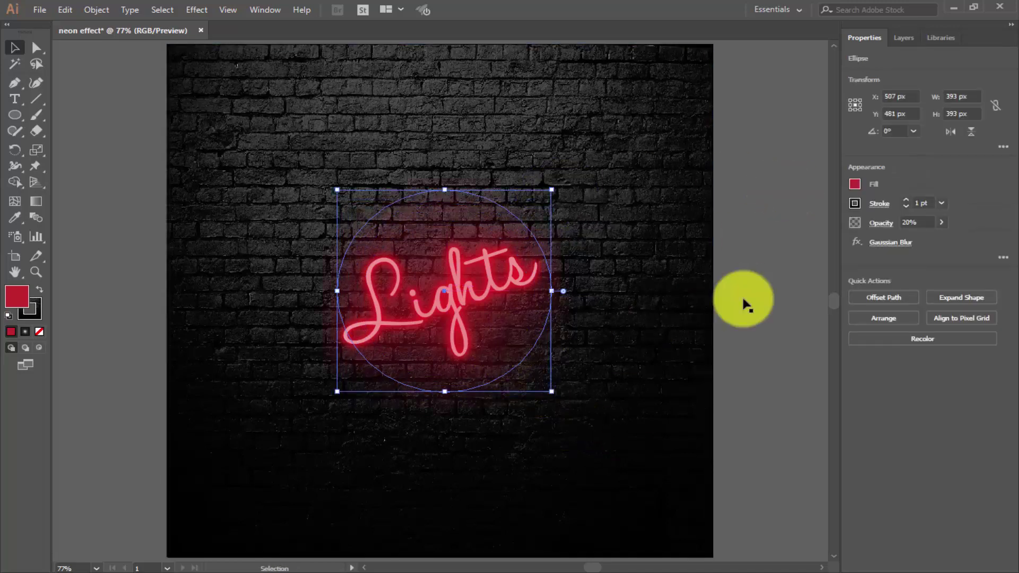
left_click(786, 273)
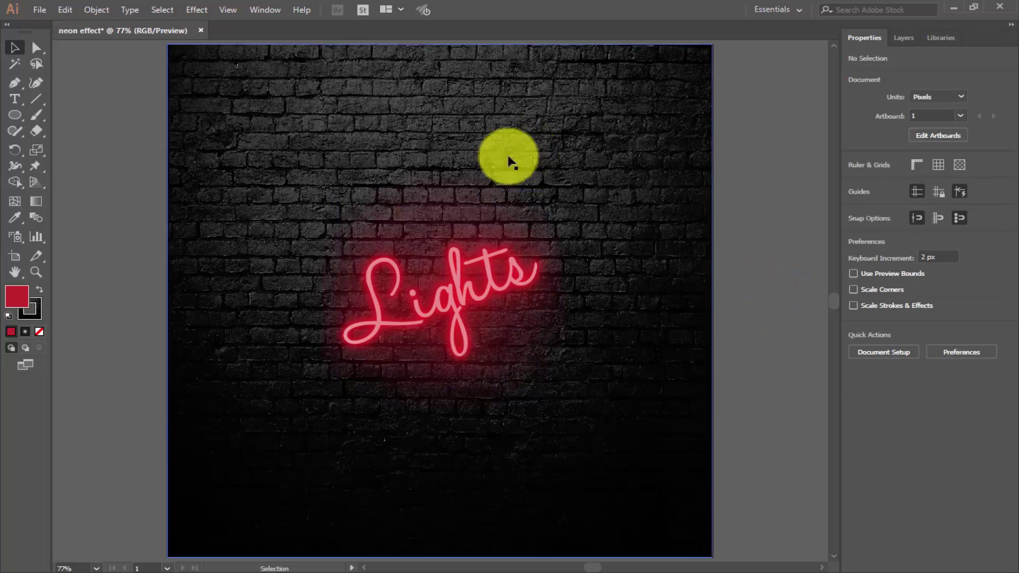
Step: Drag the glow's top and bottom anchor points with Direct Selection to flatten it into an oval
left_click(459, 197)
left_click(36, 48)
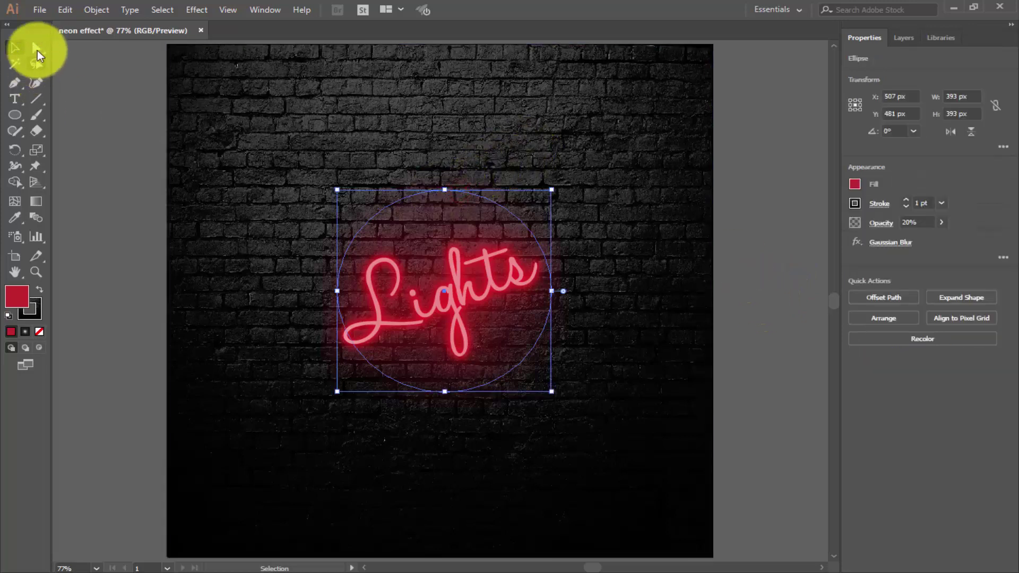
left_click(443, 193)
left_click_drag(444, 193, 457, 214)
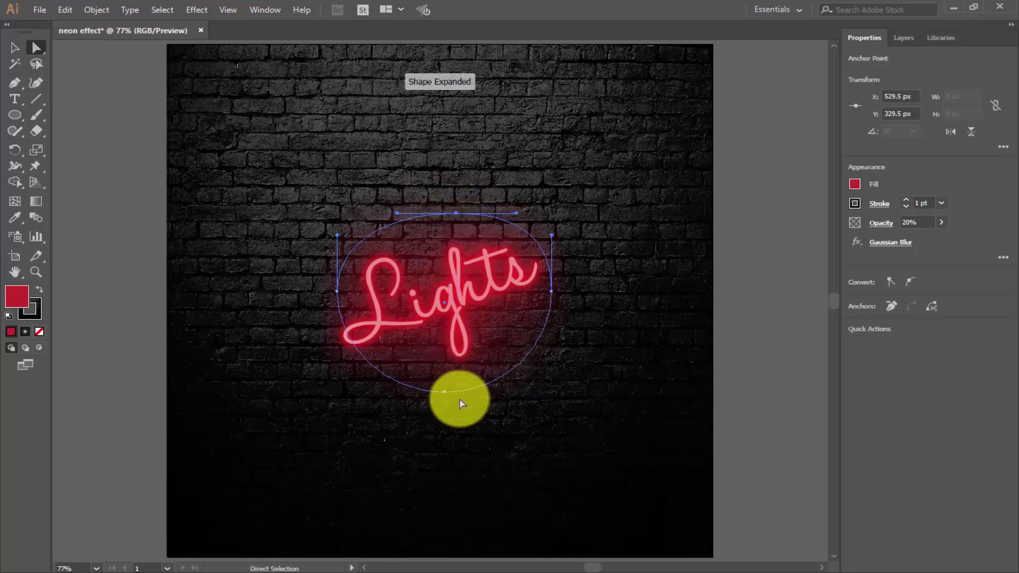
mouse_move(447, 396)
left_mouse_down()
mouse_move(439, 389)
mouse_move(526, 385)
left_mouse_up()
left_click(706, 337)
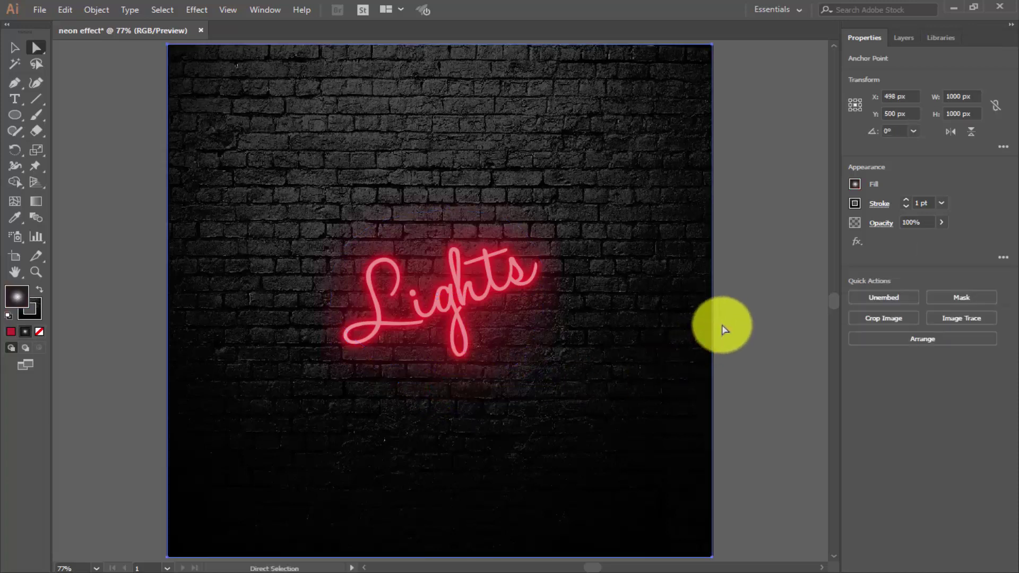
left_click(748, 286)
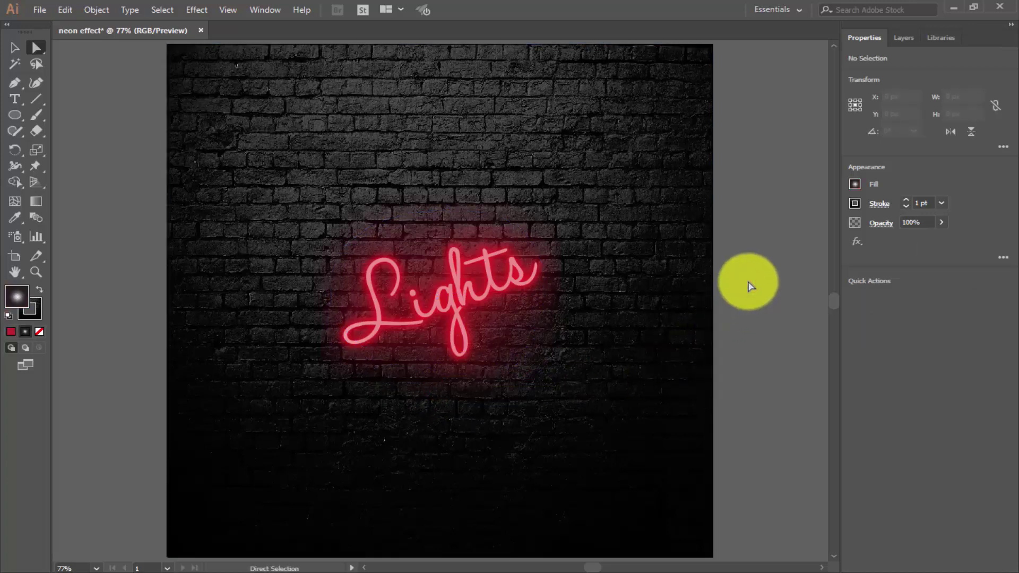